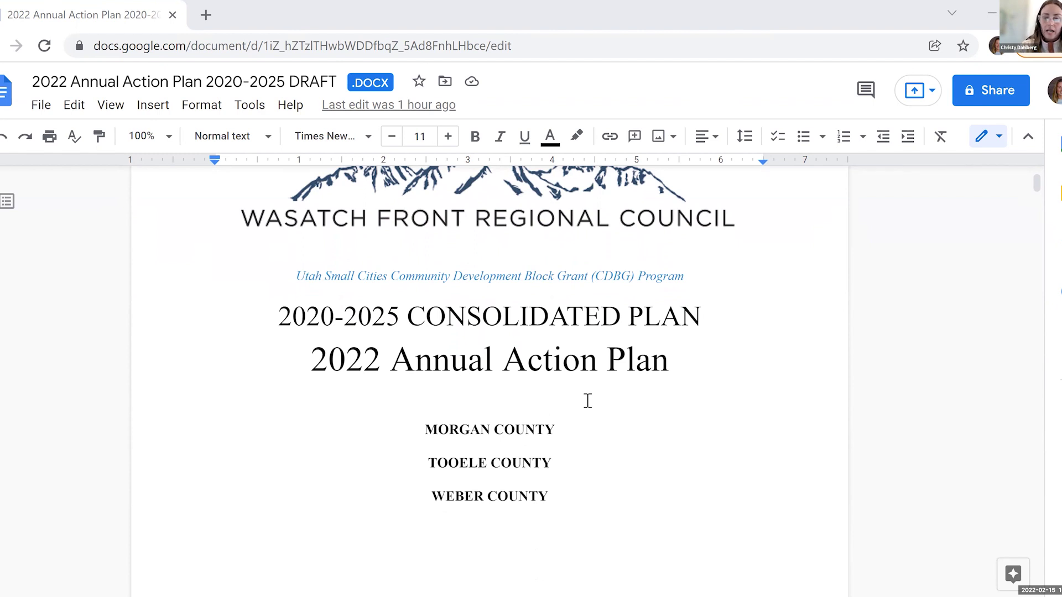
Review the 2022 Annual Action Plan's cover page and the opening paragraphs of the Executive Summary.
scroll(588, 401, "down", 5)
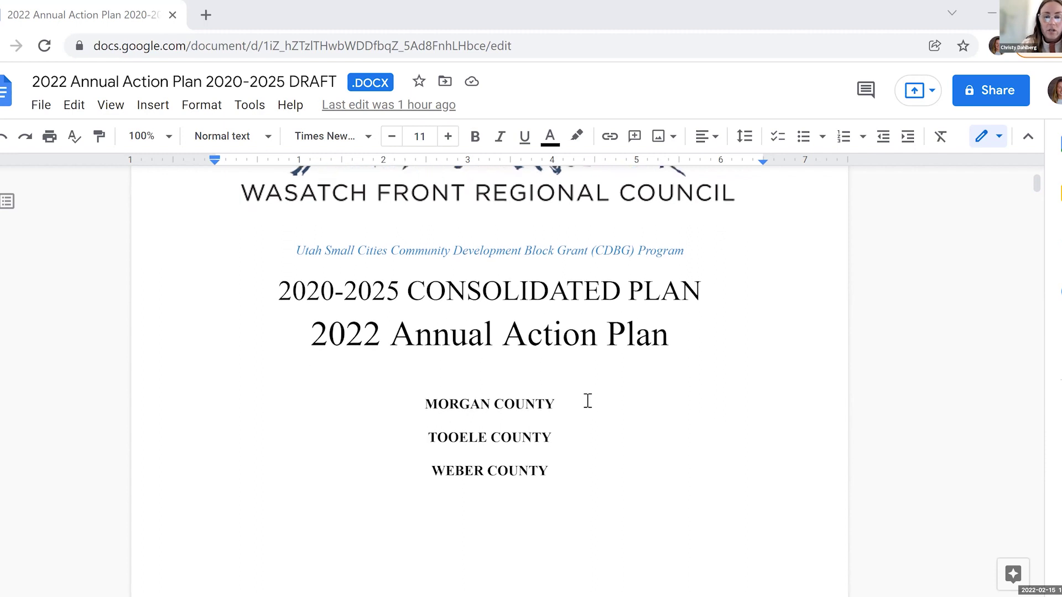
scroll(587, 401, "down", 5)
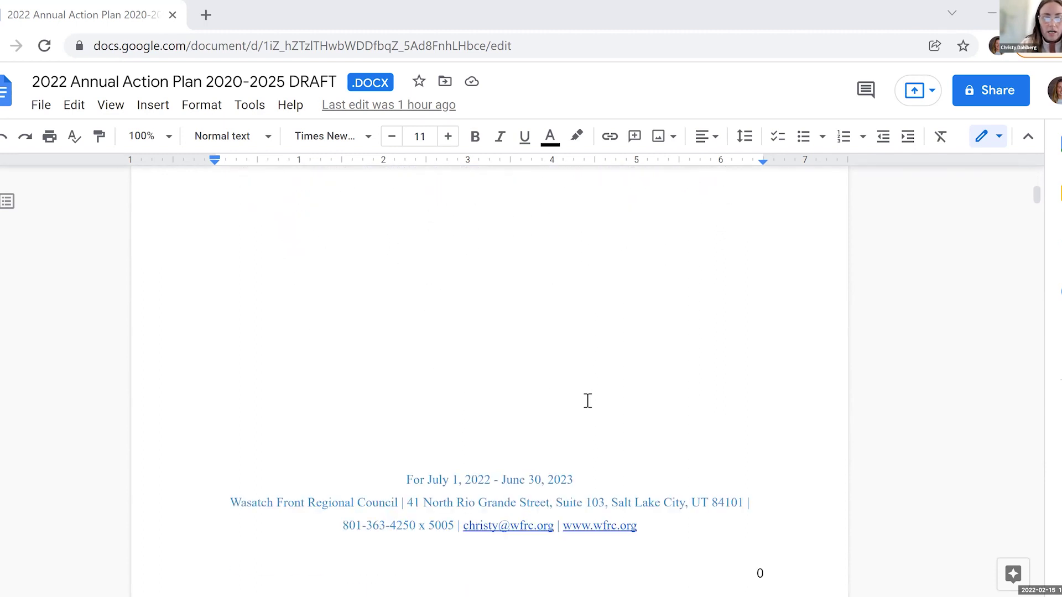
scroll(588, 400, "down", 4)
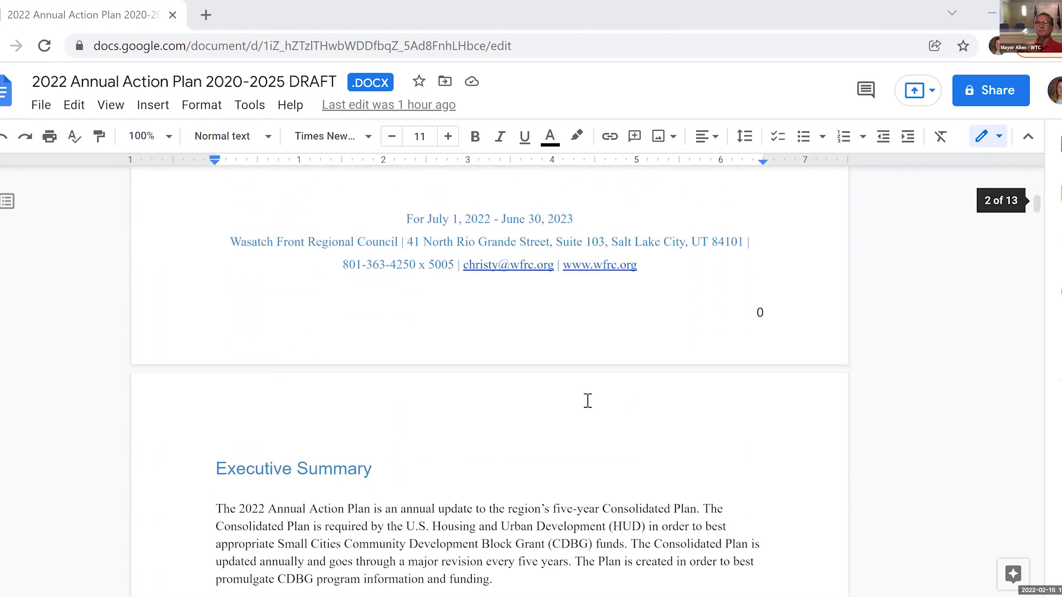
scroll(587, 401, "down", 4)
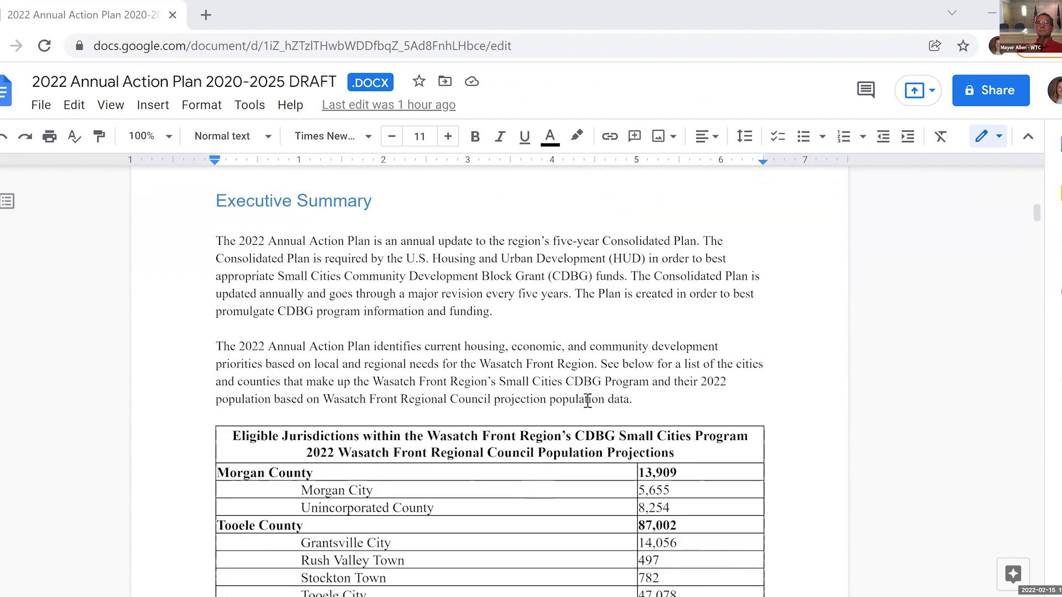
Examine the table of eligible jurisdictions and their 2022 population projections for Morgan, Tooele and Weber Counties.
scroll(587, 400, "down", 2)
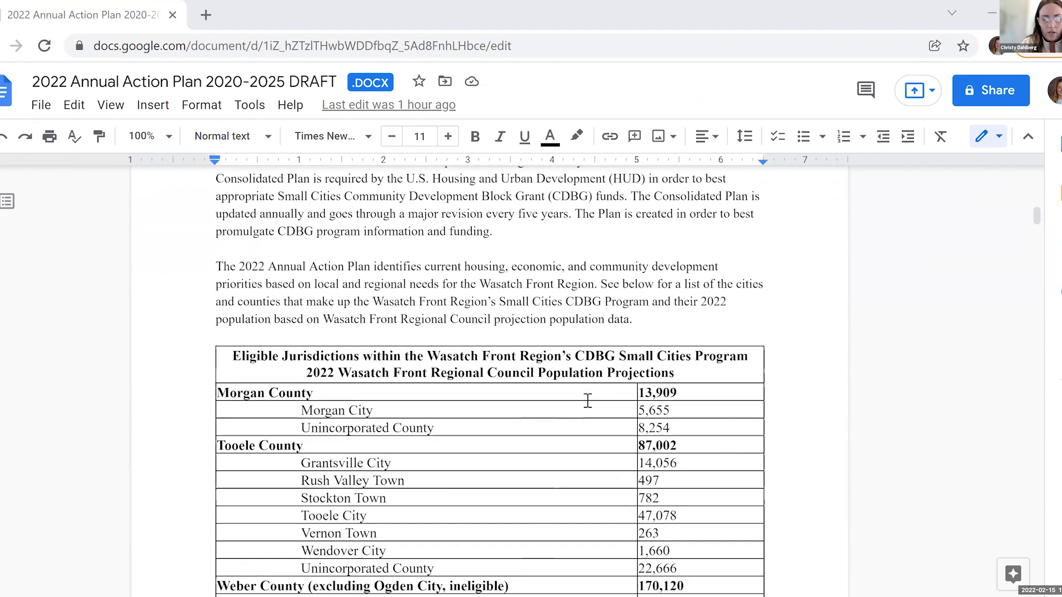
scroll(587, 400, "down", 1)
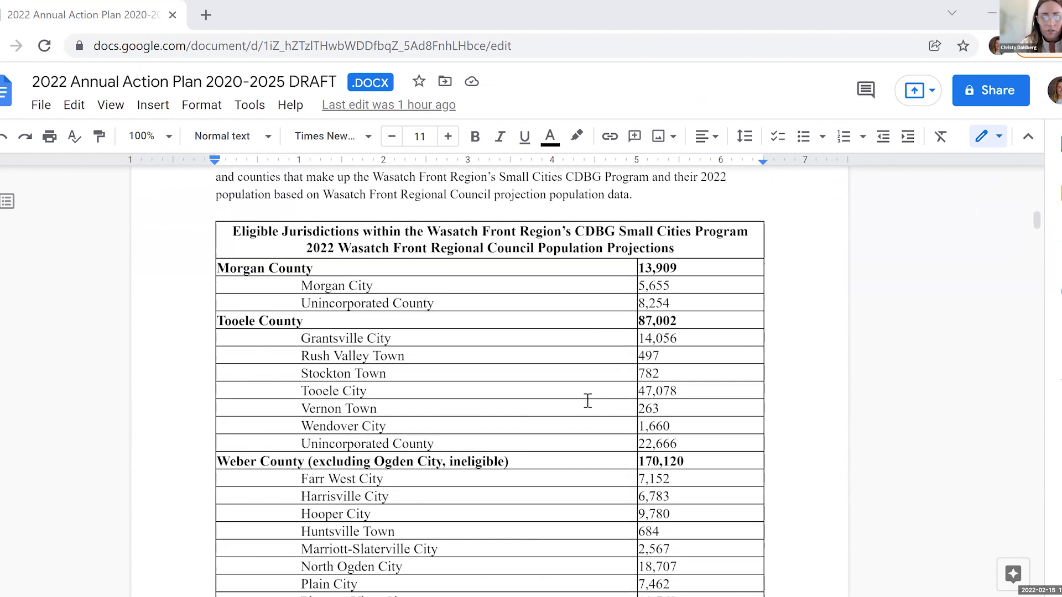
scroll(587, 400, "down", 1)
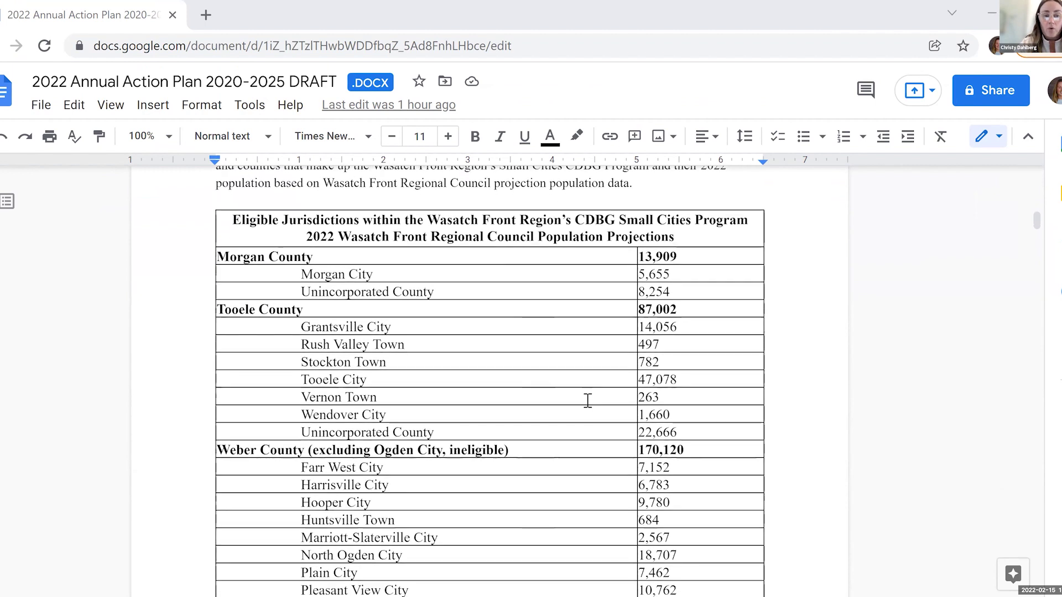
scroll(588, 401, "down", 2)
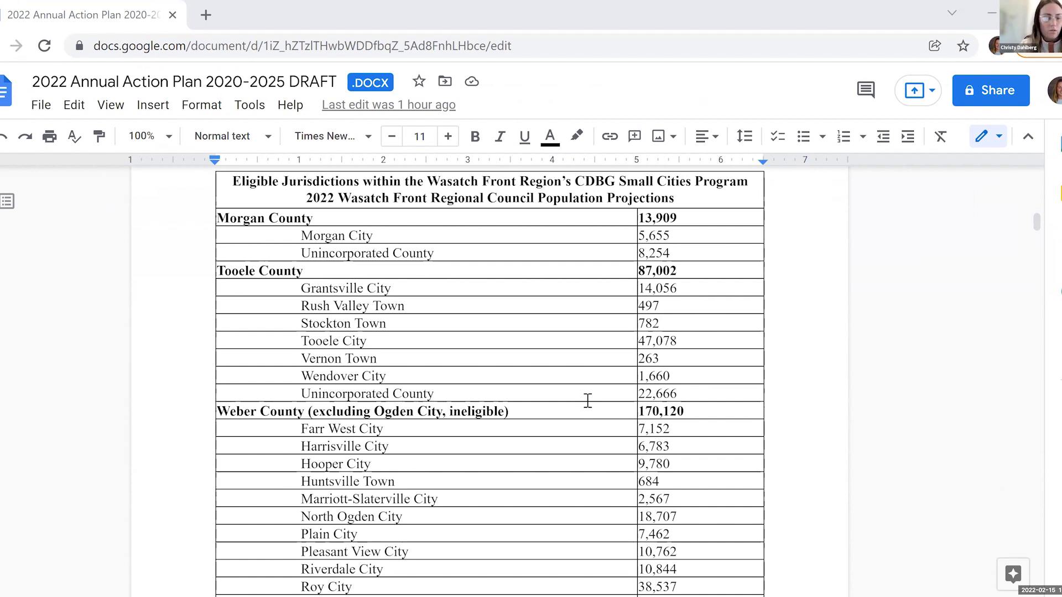
scroll(587, 401, "down", 2)
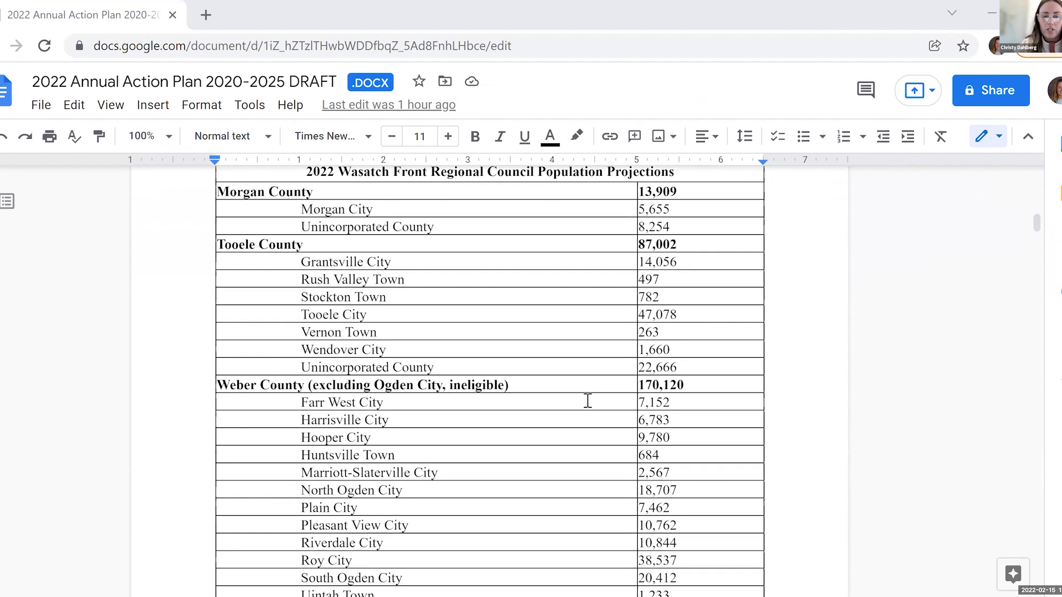
scroll(588, 401, "down", 3)
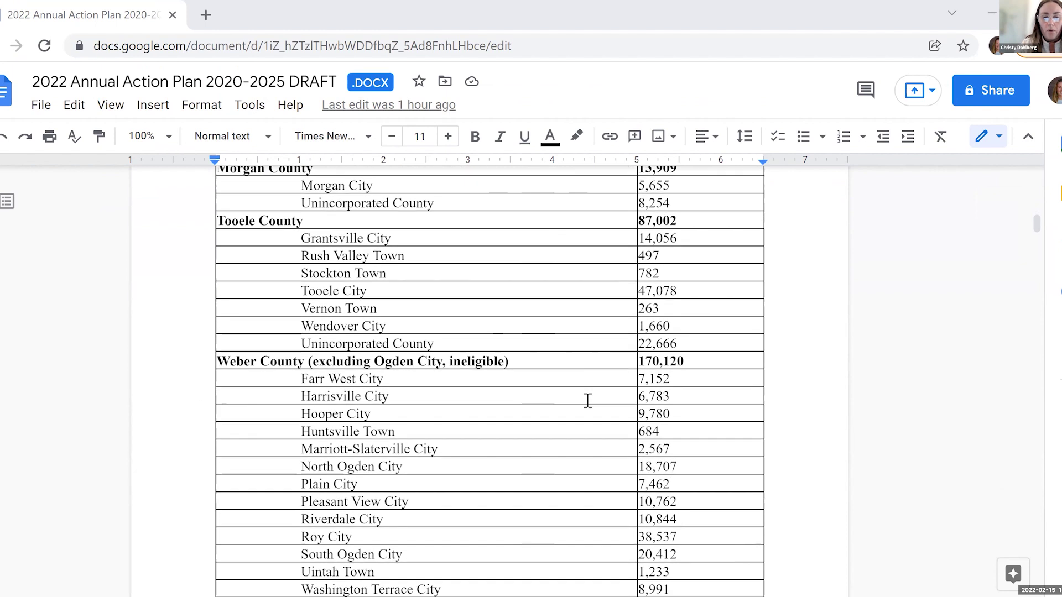
scroll(588, 400, "down", 7)
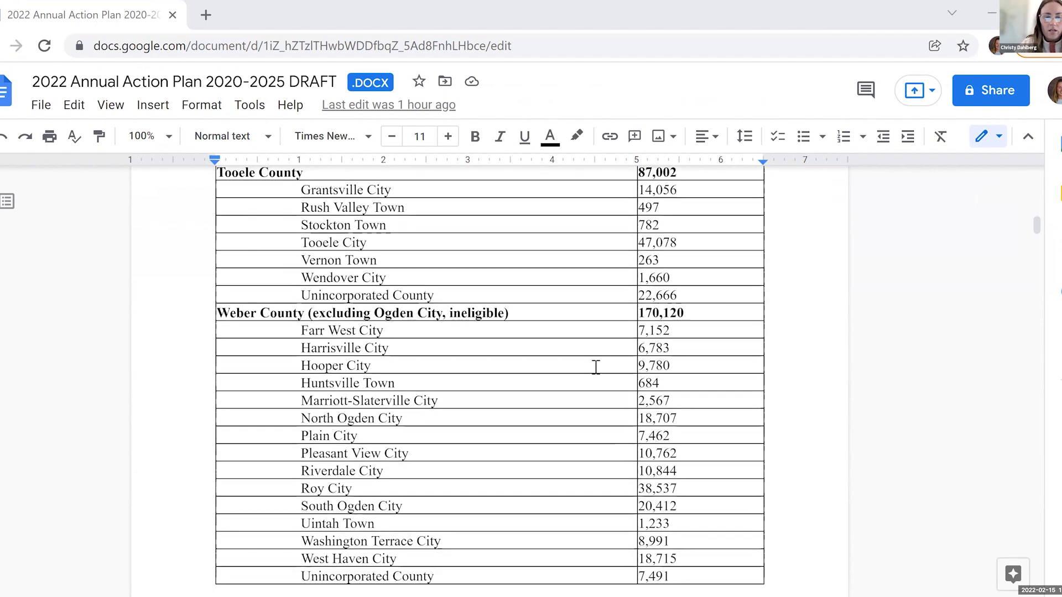
scroll(596, 368, "down", 8)
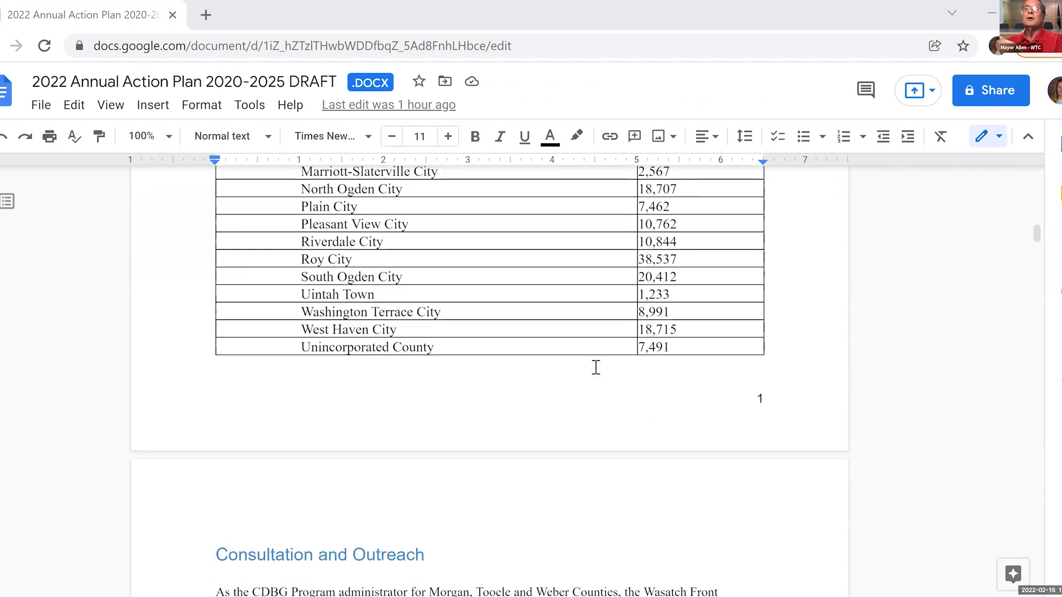
Read the introductory paragraph of the Consultation and Outreach section following the population table.
scroll(596, 368, "down", 4)
scroll(596, 368, "down", 1)
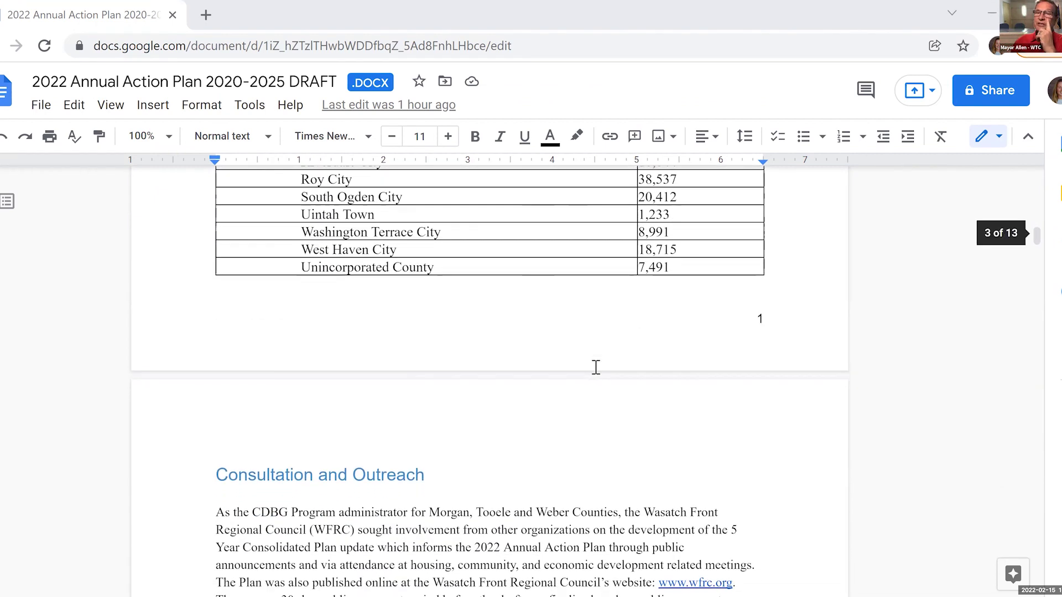
scroll(596, 368, "up", 1)
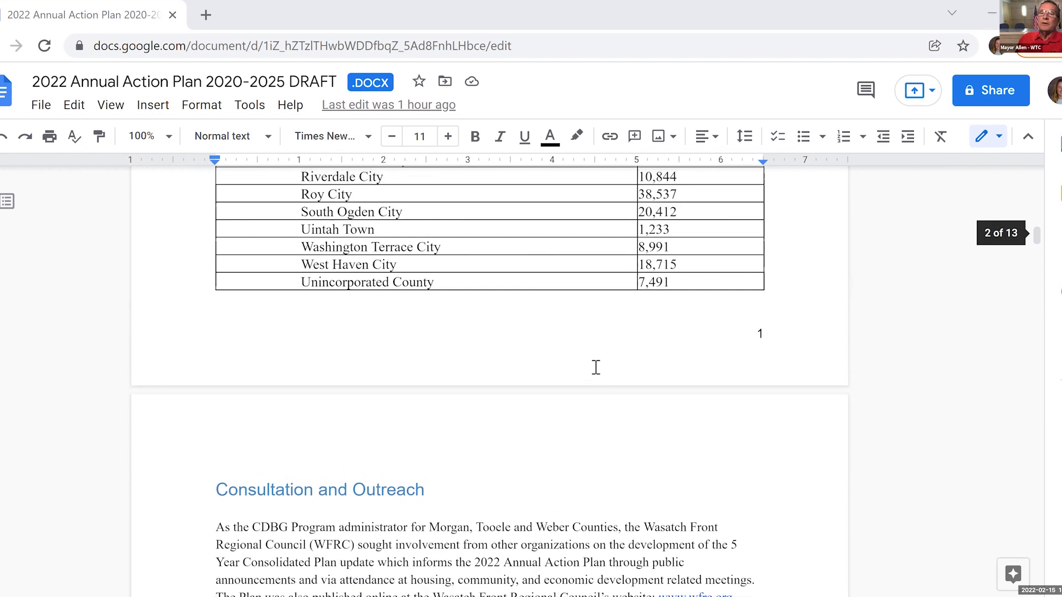
scroll(596, 368, "up", 2)
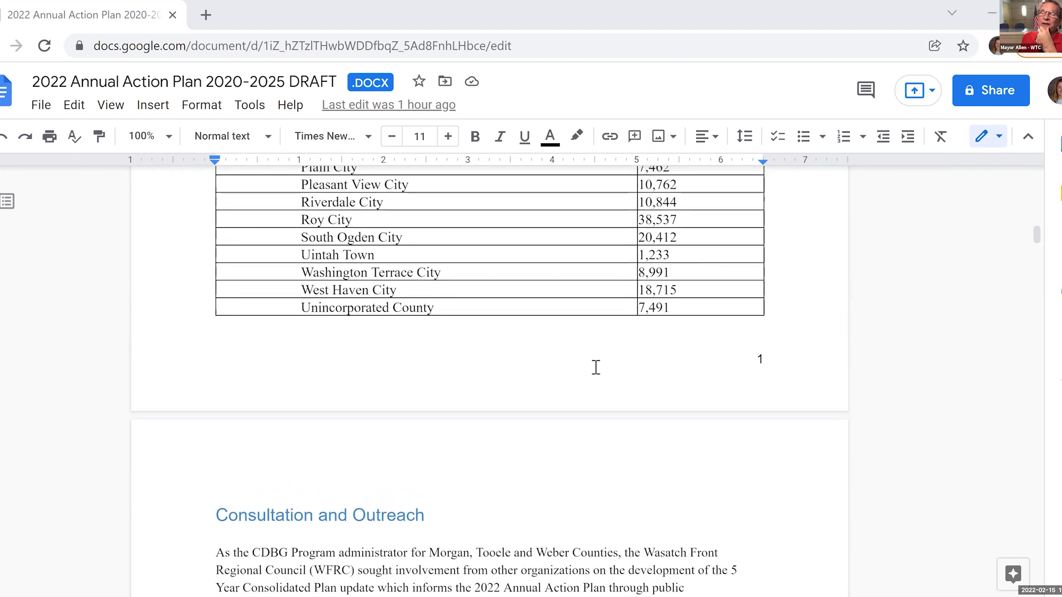
scroll(596, 368, "down", 4)
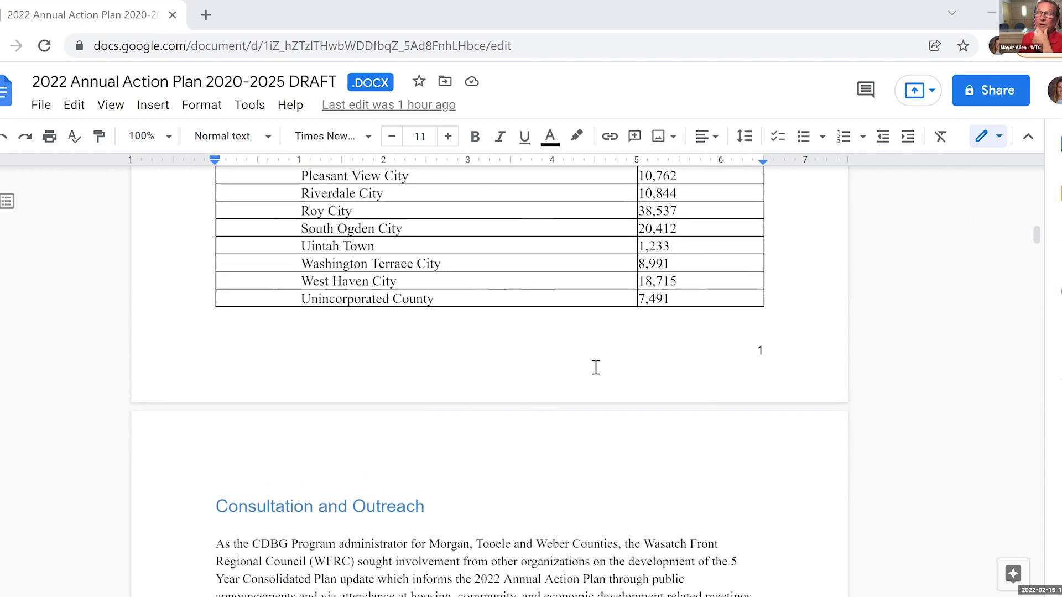
scroll(596, 368, "down", 3)
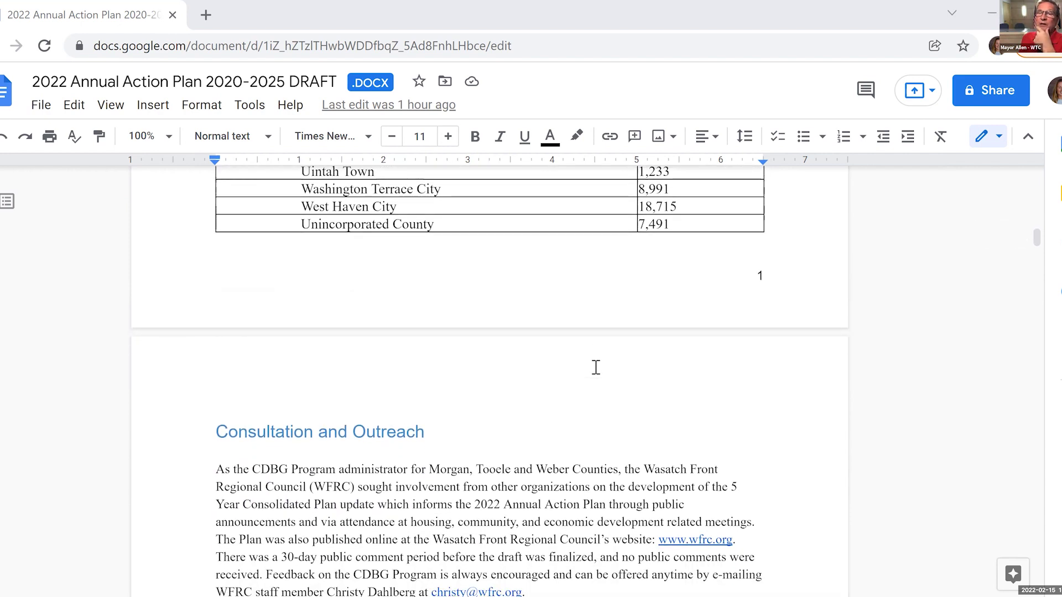
scroll(596, 368, "down", 8)
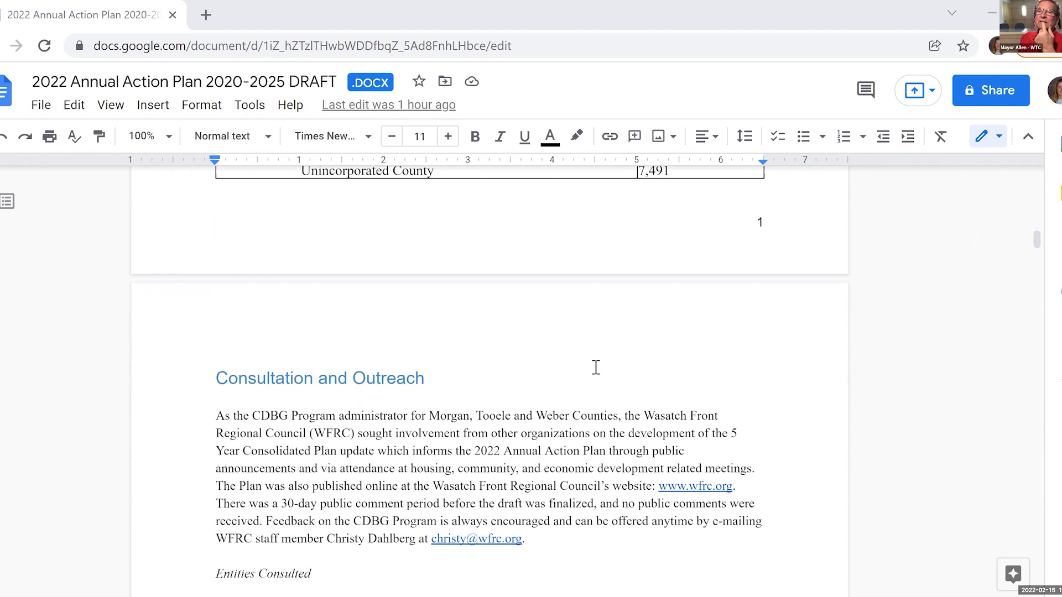
scroll(595, 368, "down", 3)
scroll(596, 368, "down", 5)
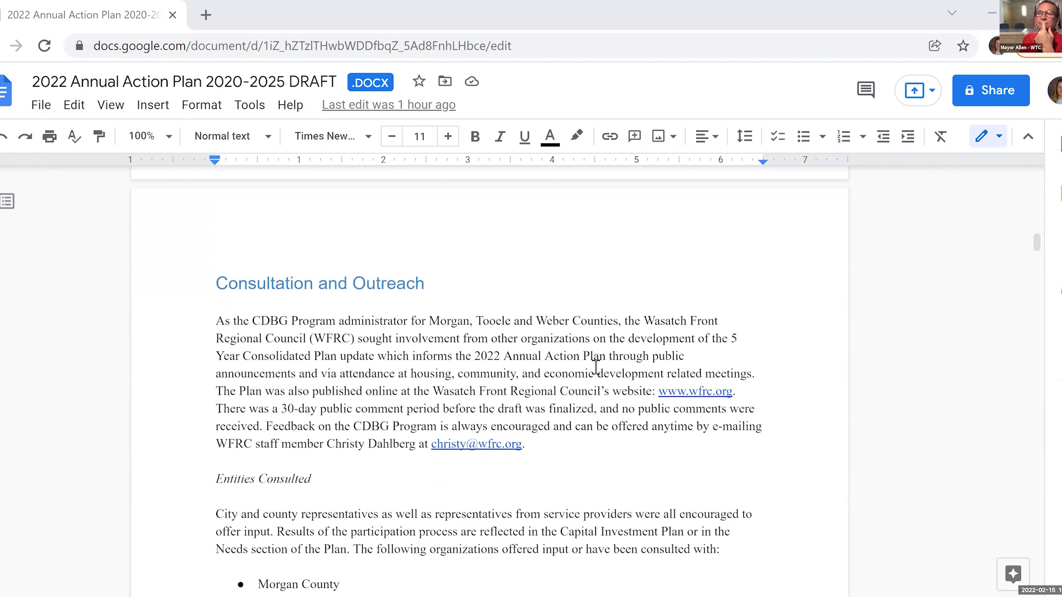
Examine the Entities Consulted subsection and its bulleted list of counties and cities.
scroll(595, 368, "down", 2)
scroll(596, 368, "down", 4)
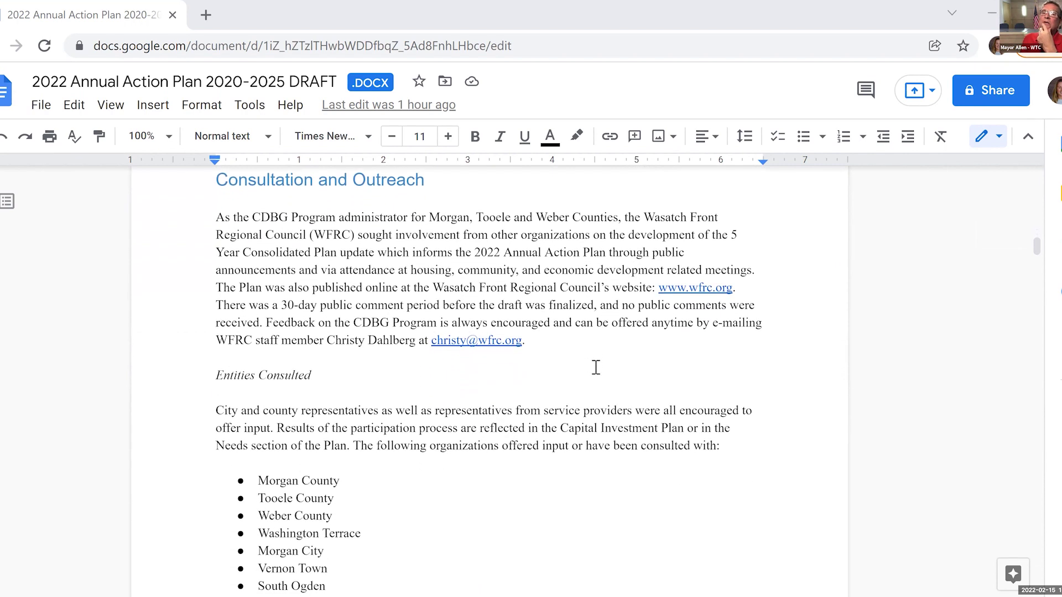
scroll(596, 368, "down", 2)
scroll(596, 368, "down", 4)
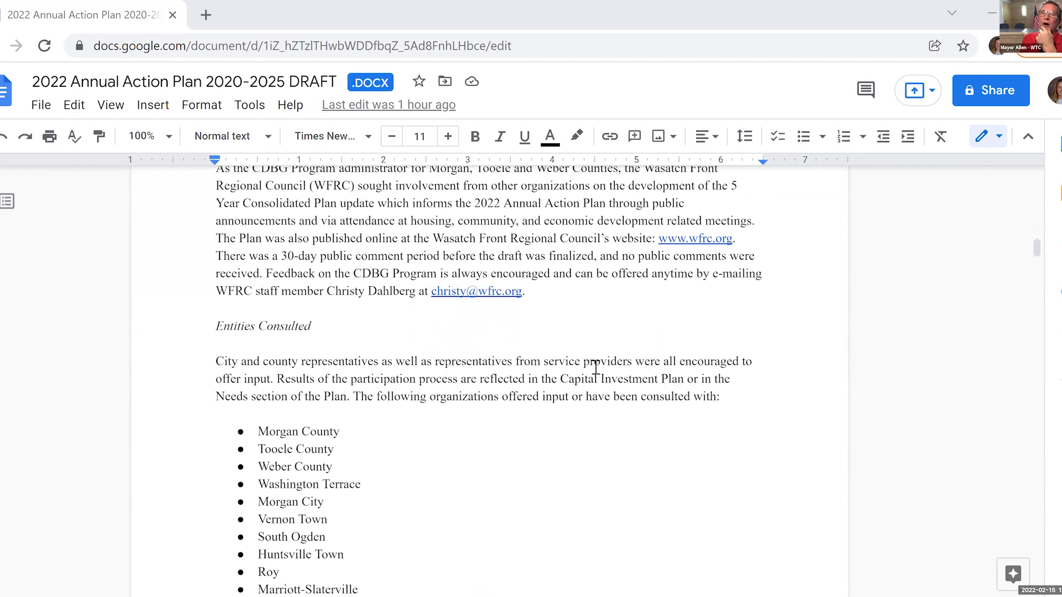
scroll(596, 368, "down", 2)
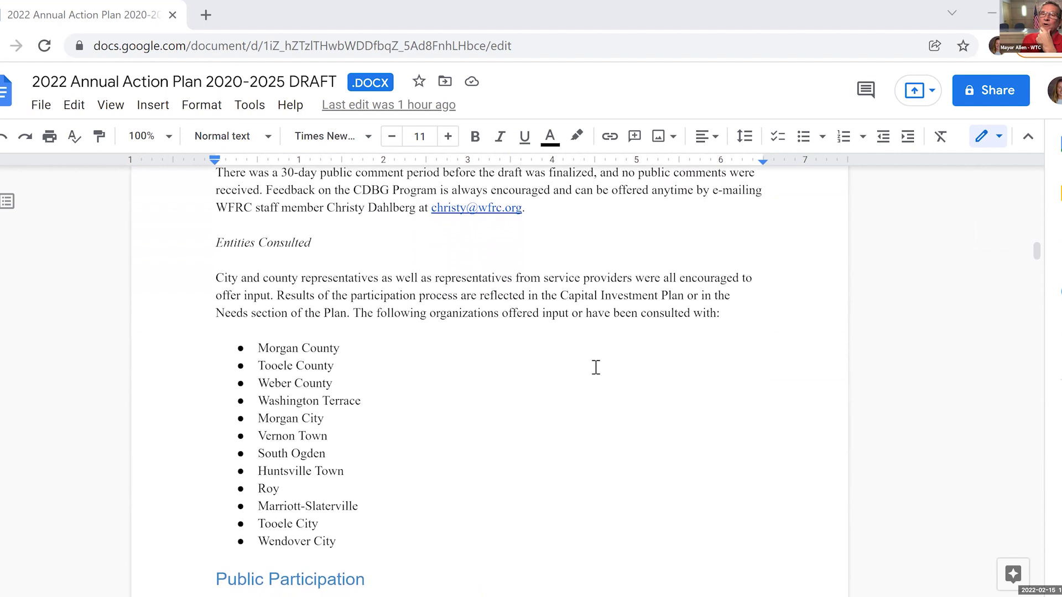
scroll(595, 368, "down", 4)
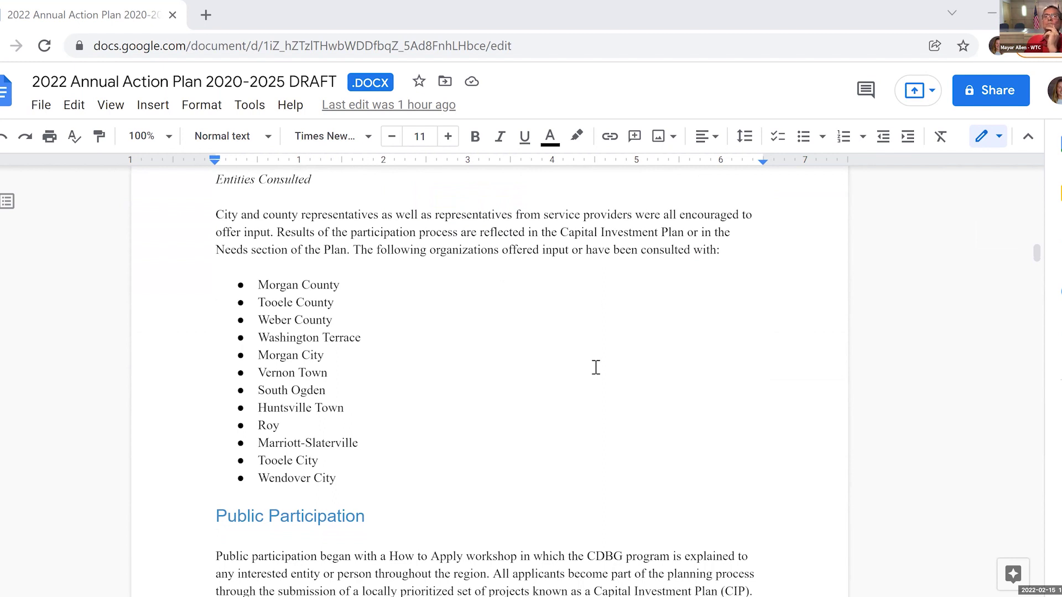
scroll(596, 368, "down", 2)
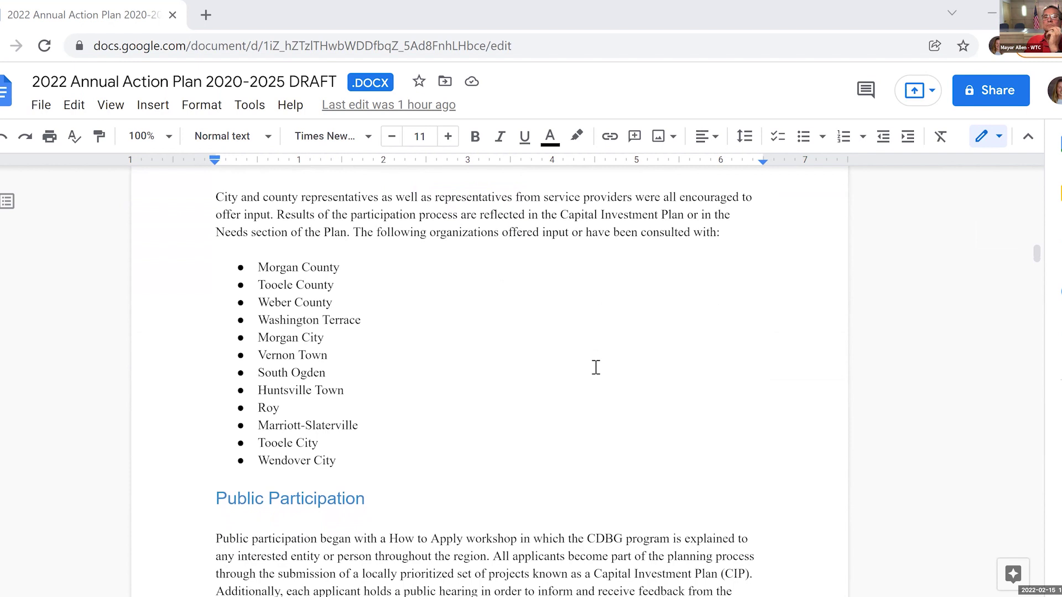
Read the Public Participation section through its continuation on the following page, including the 2022 public comment and open house notice.
scroll(596, 368, "down", 5)
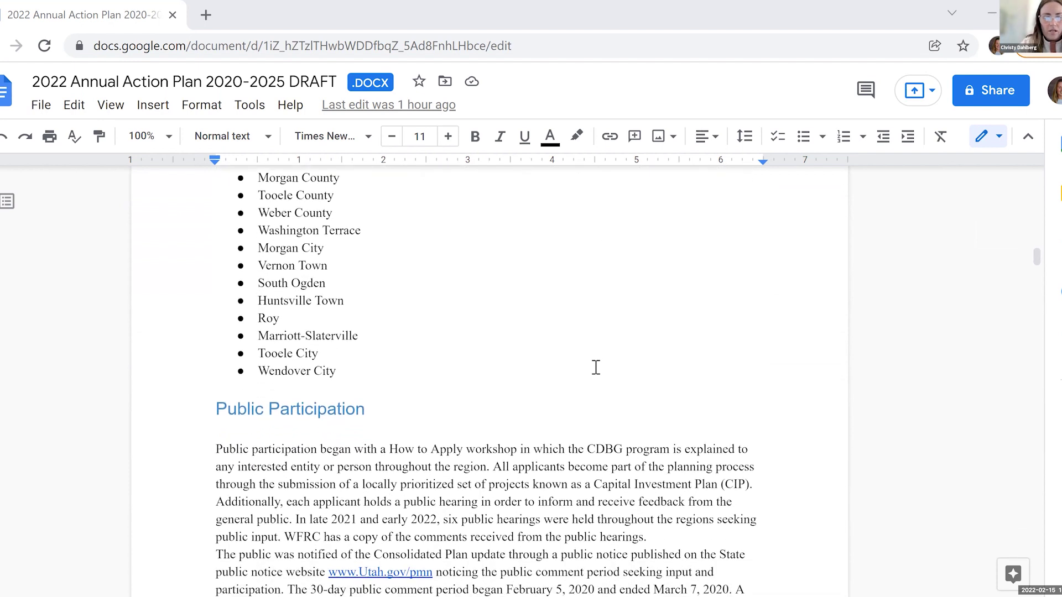
scroll(596, 368, "down", 4)
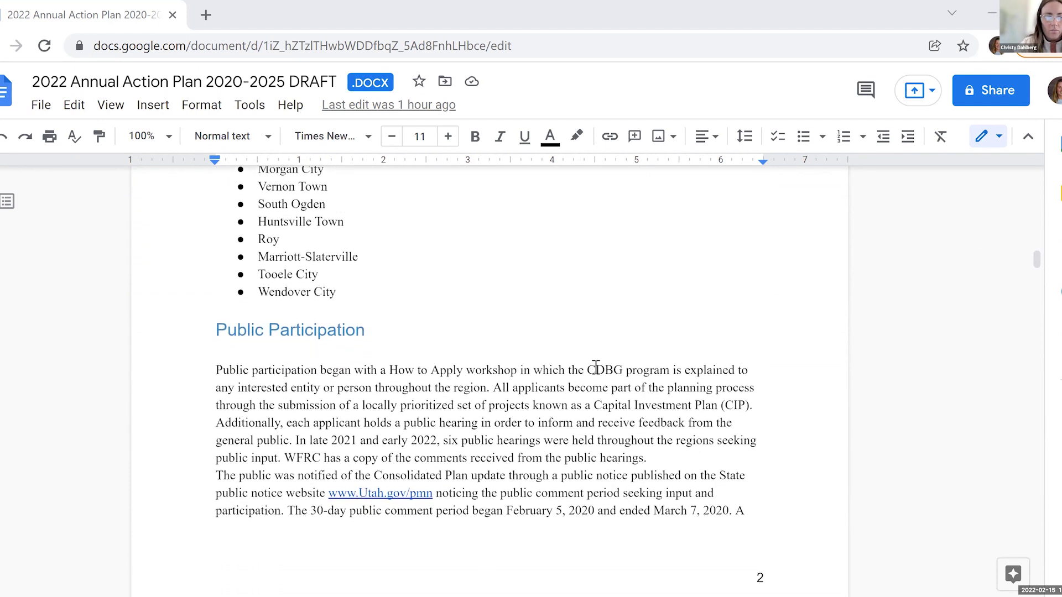
scroll(596, 368, "down", 1)
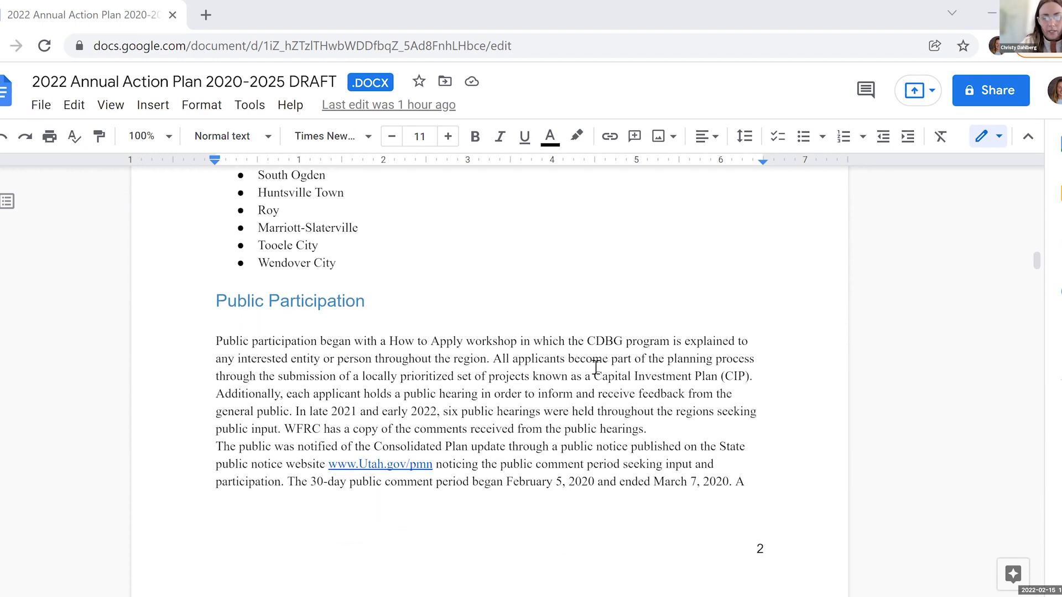
scroll(595, 368, "down", 4)
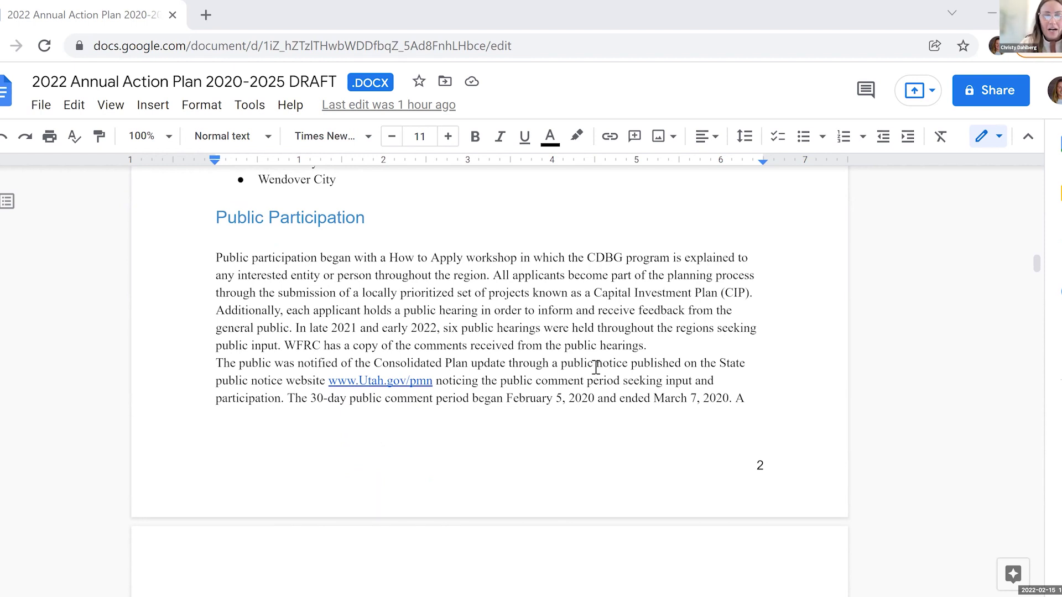
scroll(596, 368, "down", 2)
scroll(595, 368, "down", 1)
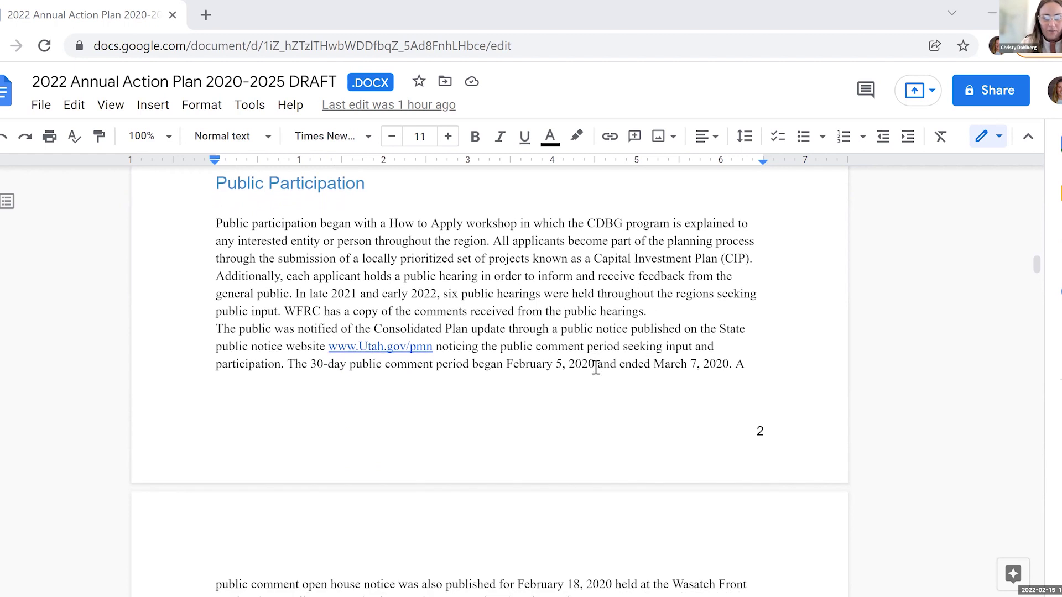
scroll(596, 368, "down", 2)
scroll(596, 368, "down", 1)
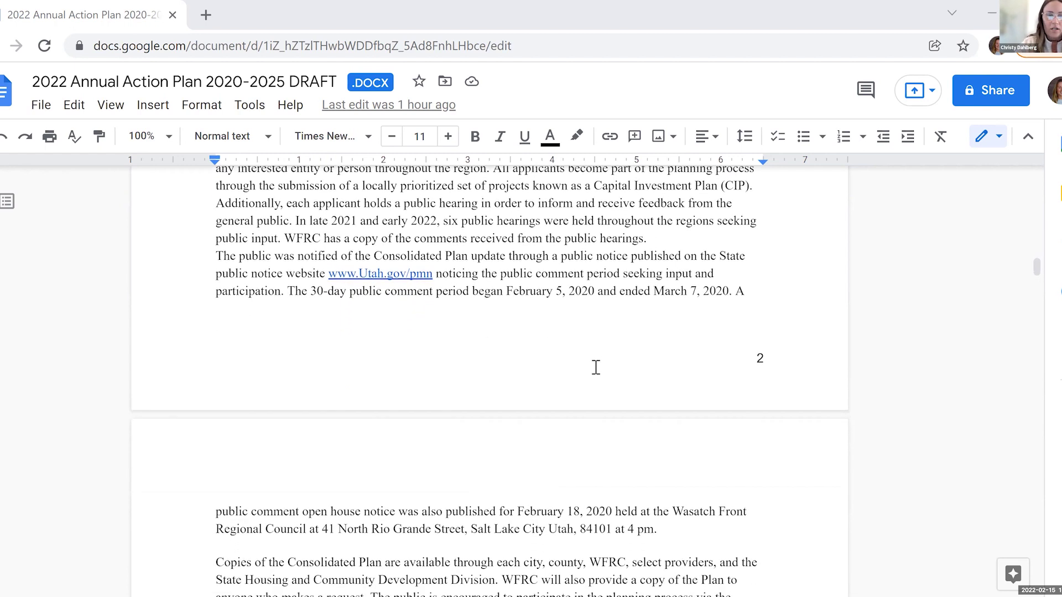
scroll(596, 368, "down", 1)
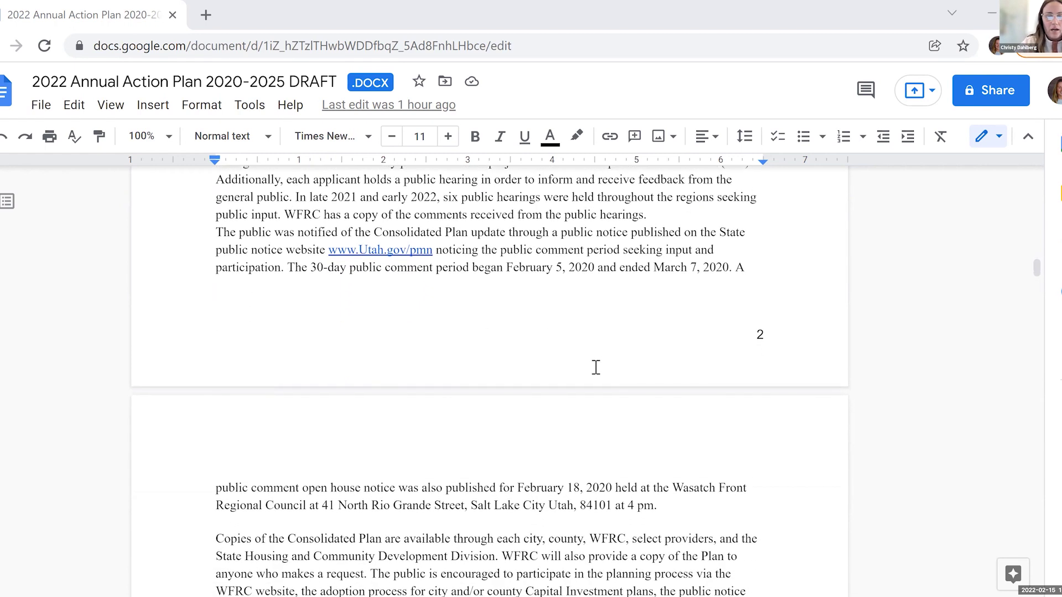
scroll(596, 367, "down", 1)
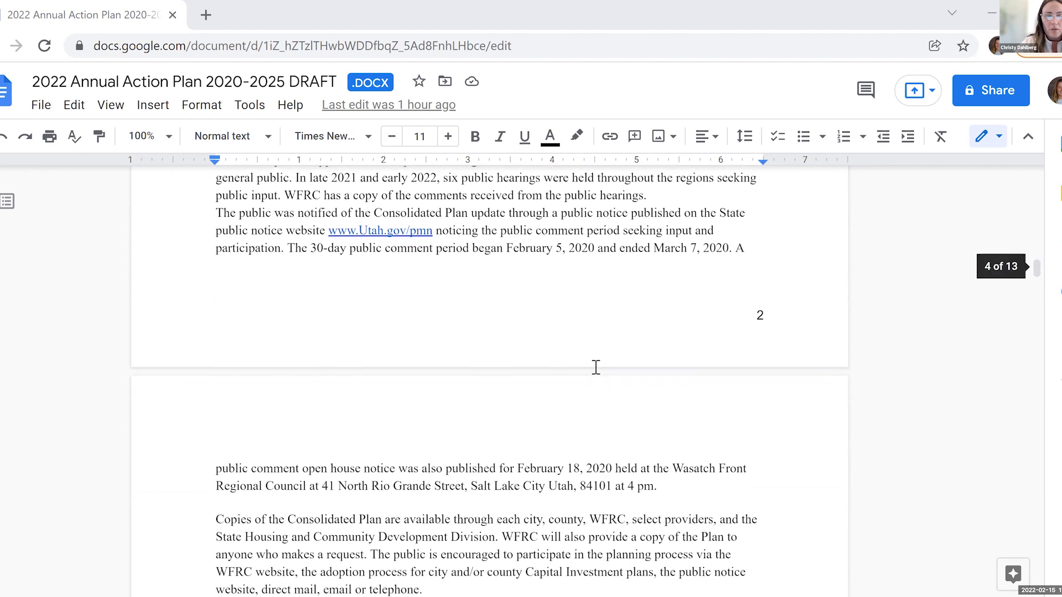
scroll(596, 368, "down", 1)
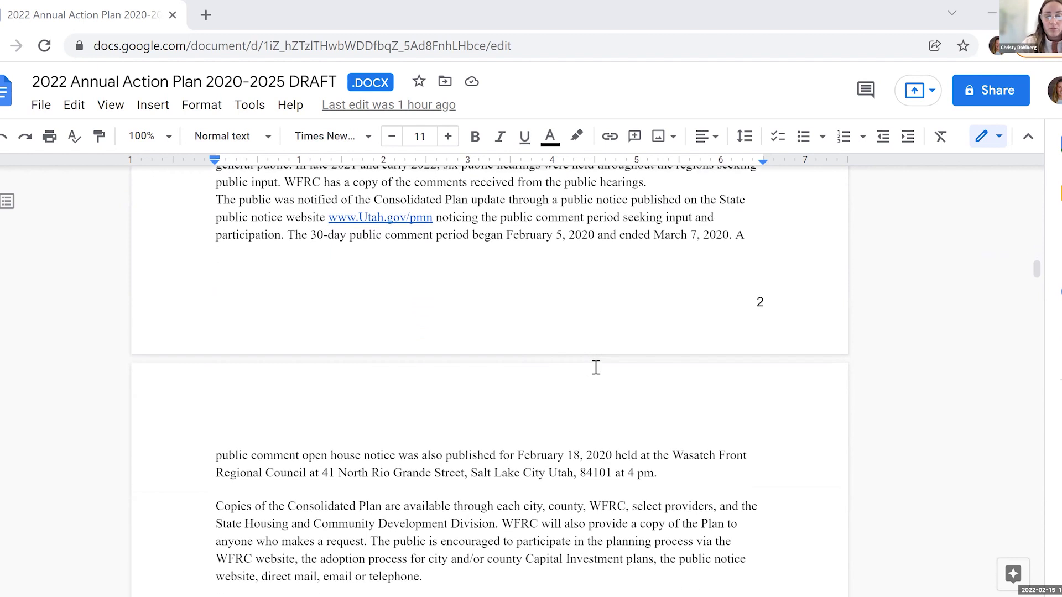
scroll(596, 368, "down", 1)
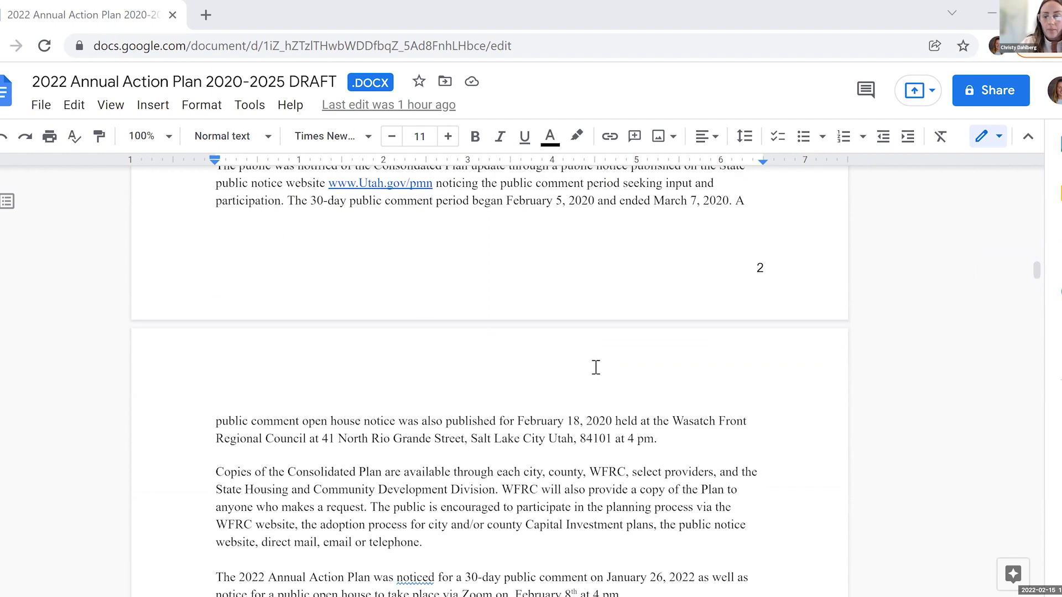
scroll(596, 368, "down", 2)
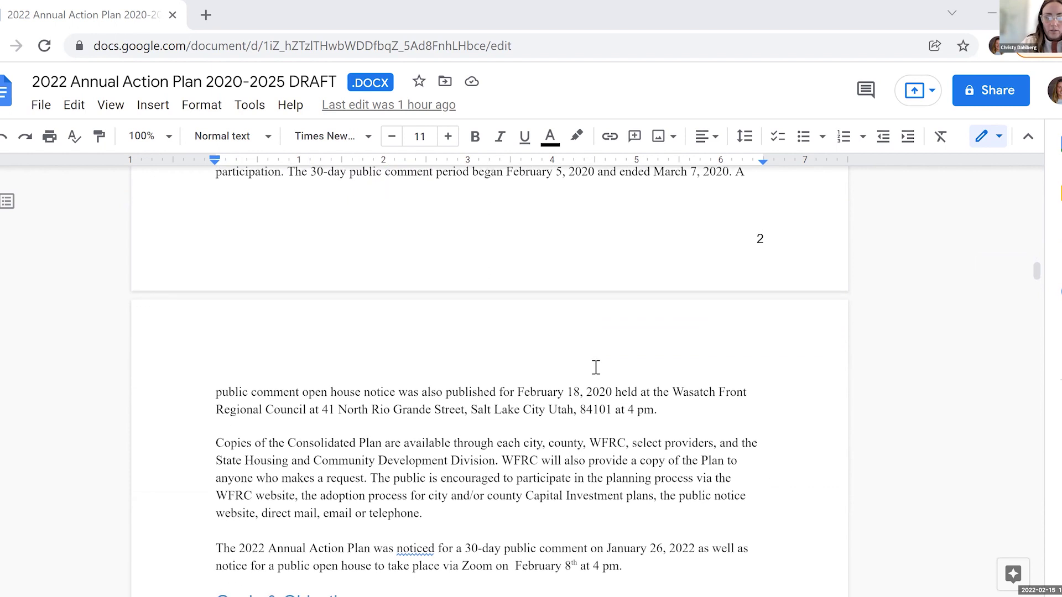
Read the end of the Public Participation section and the Goals & Objectives introduction with its list of cities and housing authorities.
scroll(595, 368, "down", 3)
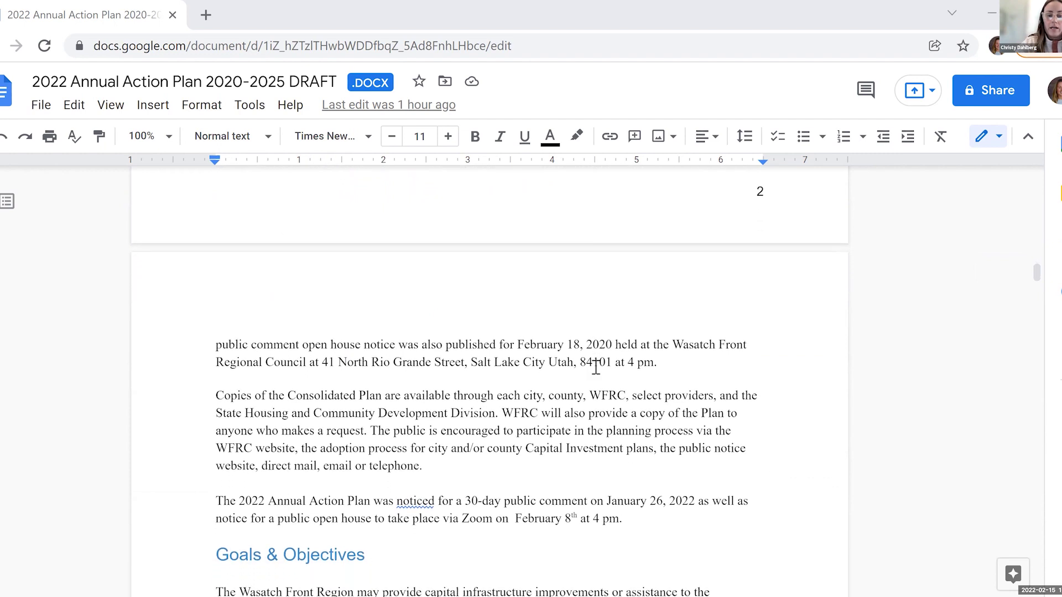
scroll(595, 368, "down", 2)
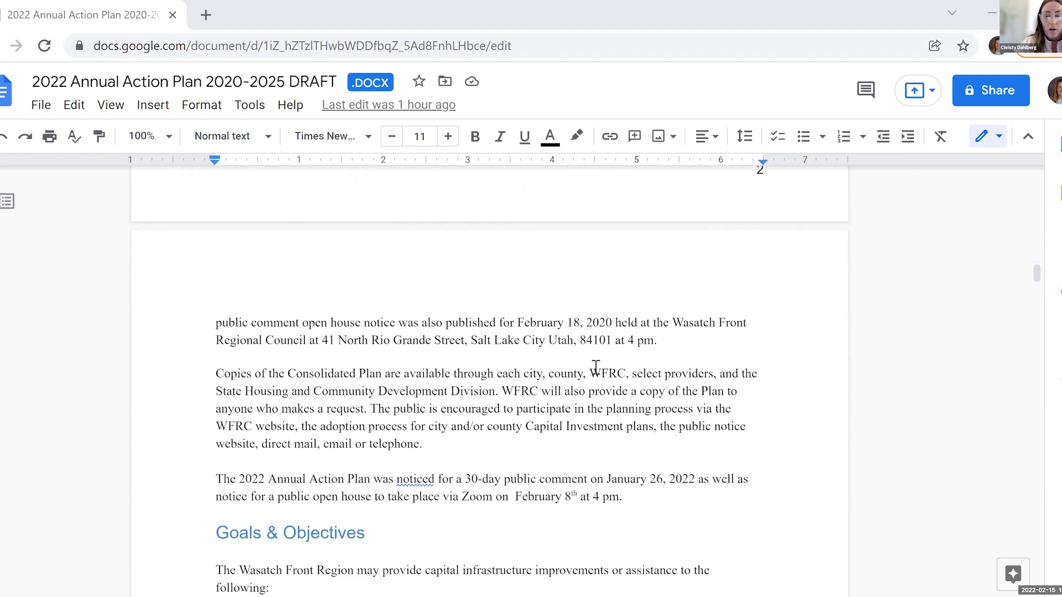
scroll(596, 368, "down", 2)
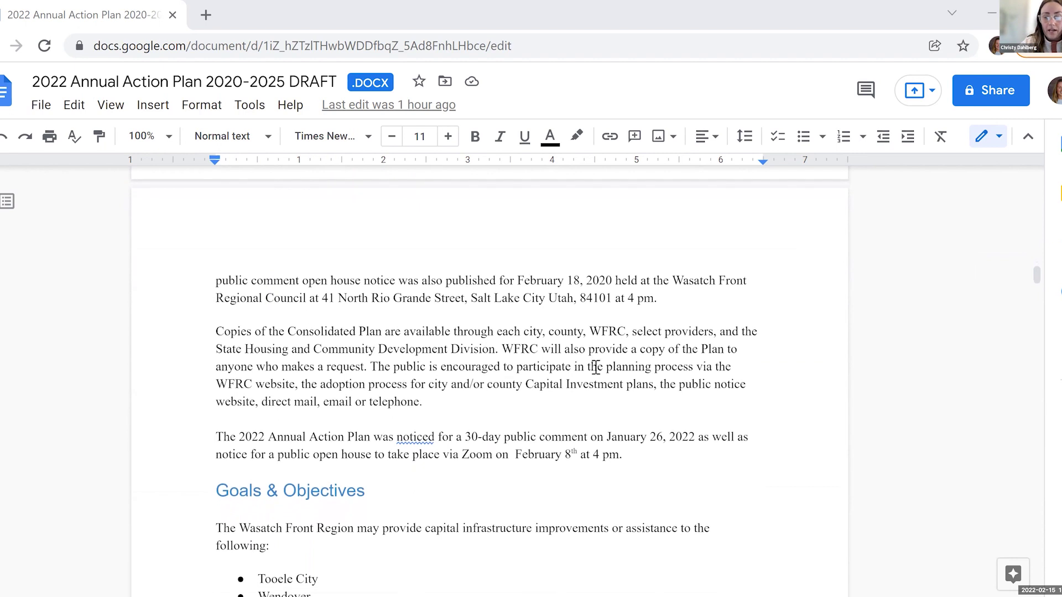
scroll(596, 367, "down", 2)
scroll(596, 367, "down", 1)
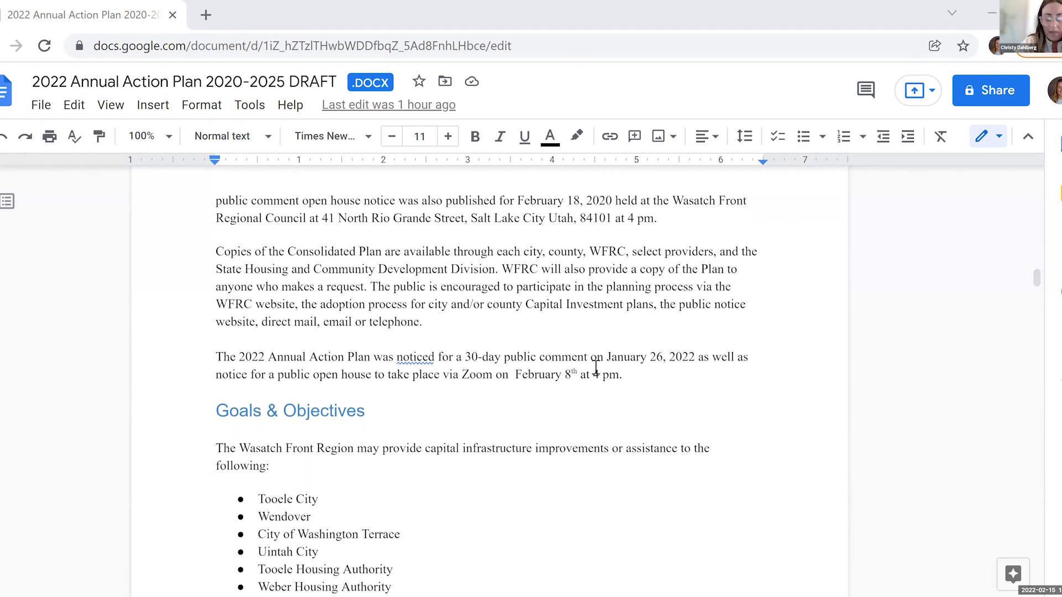
scroll(596, 368, "down", 1)
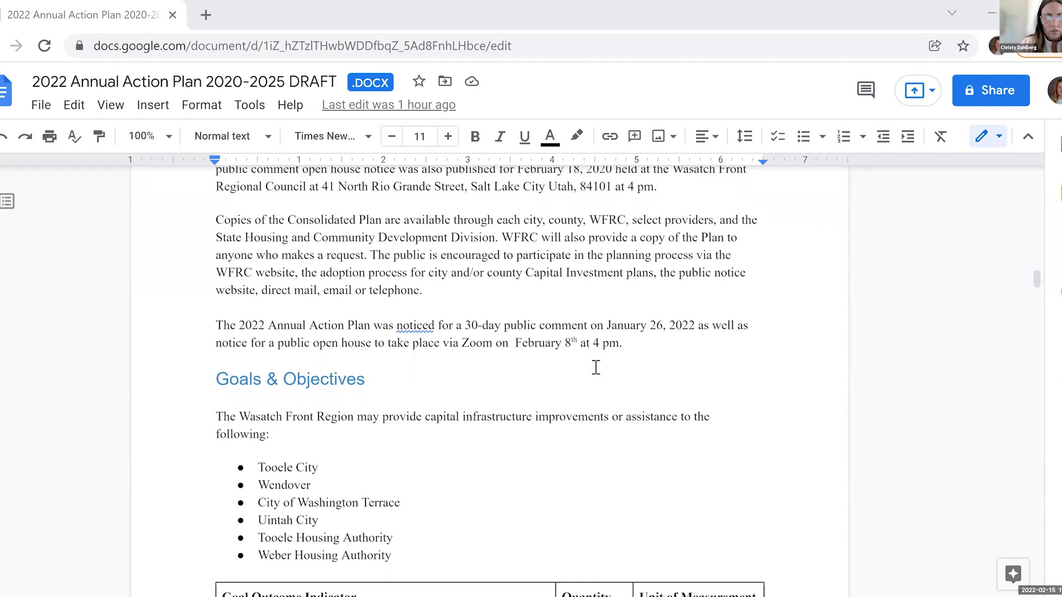
scroll(596, 368, "up", 1)
scroll(596, 368, "down", 2)
scroll(596, 368, "down", 3)
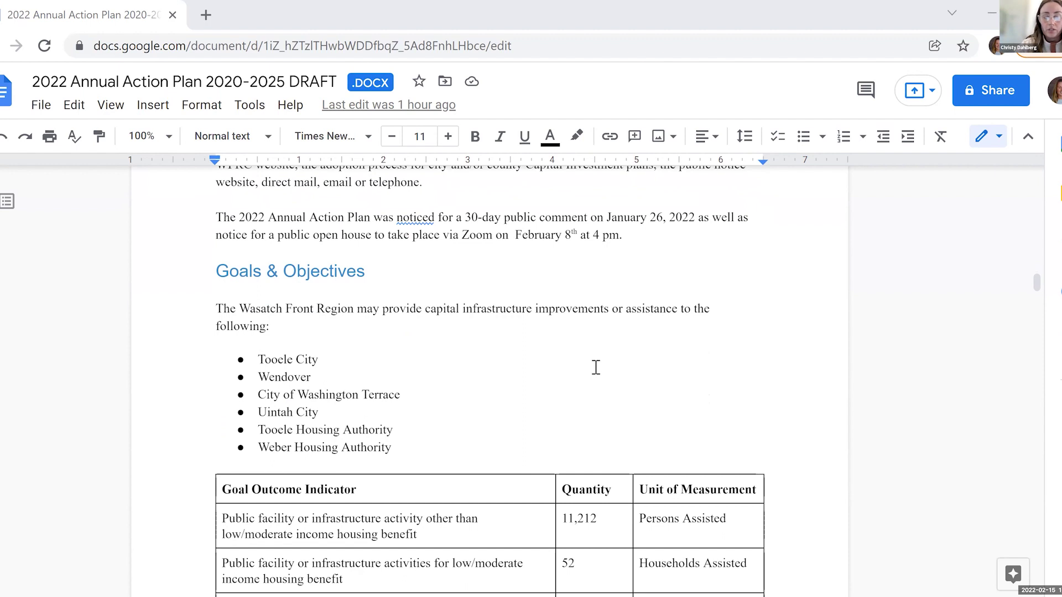
scroll(596, 368, "down", 2)
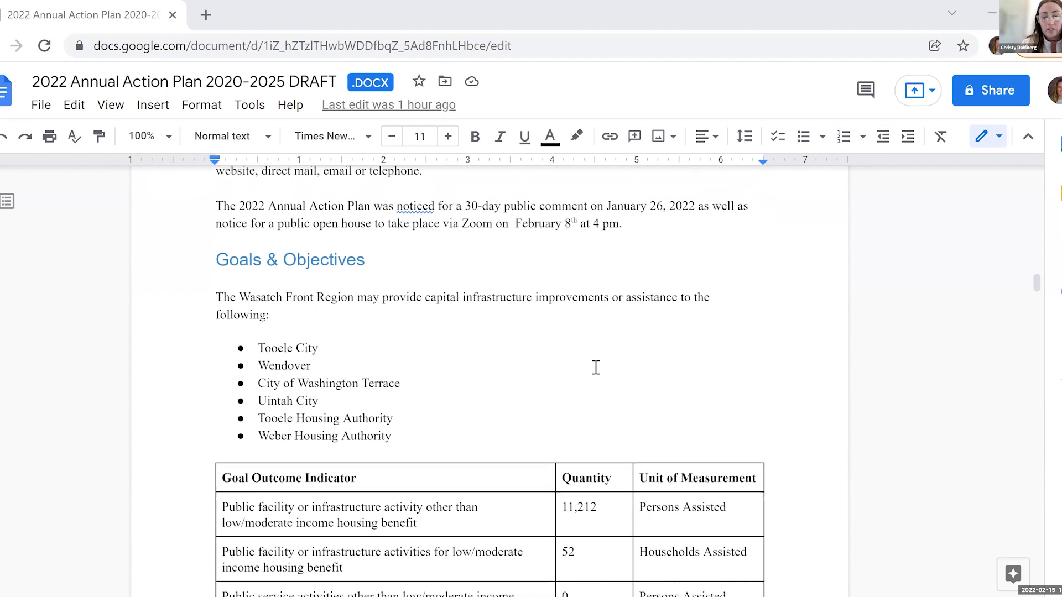
Examine the Goal Outcome Indicator table, including the quantity and unit of measurement for each activity.
scroll(595, 368, "down", 2)
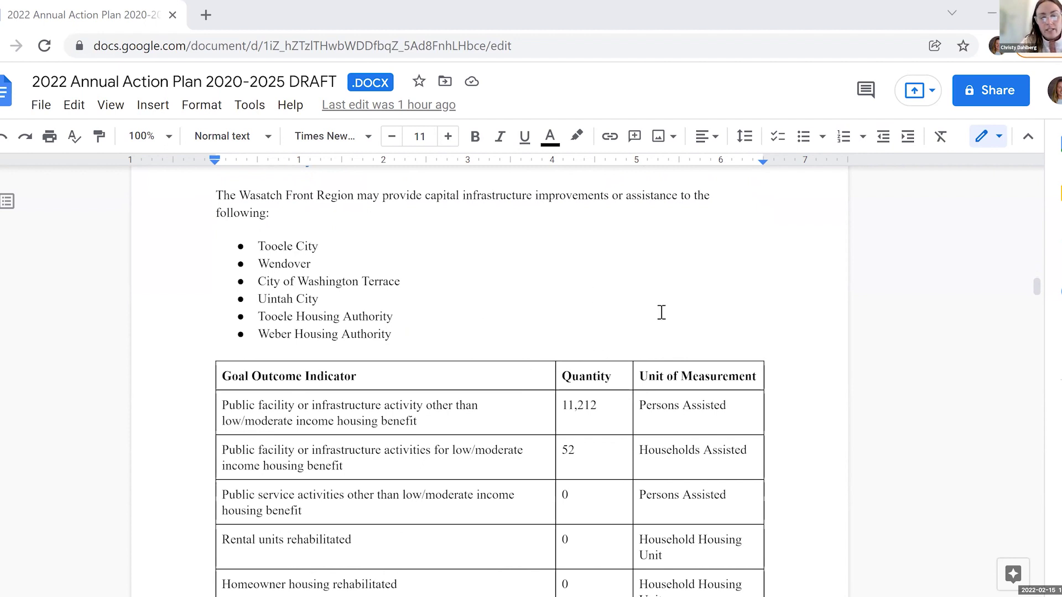
scroll(662, 313, "down", 1)
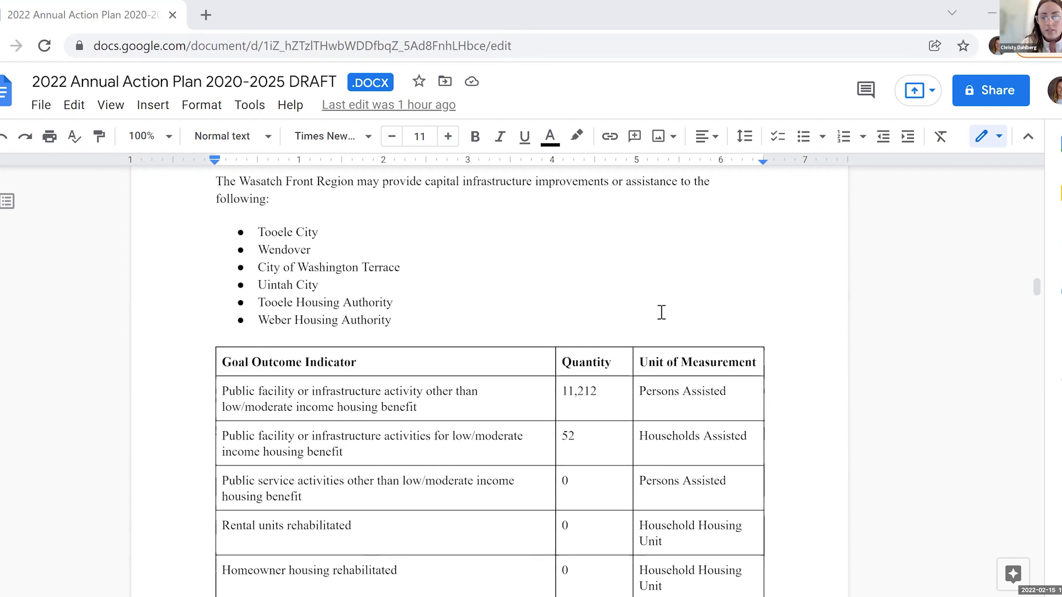
scroll(662, 313, "down", 2)
scroll(661, 313, "down", 3)
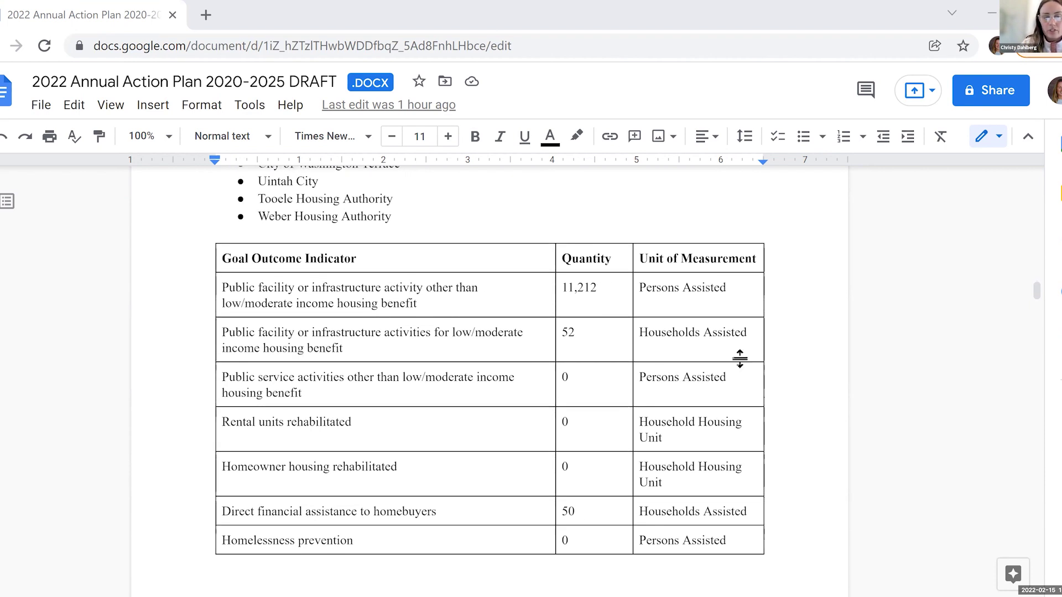
scroll(821, 367, "down", 2)
scroll(821, 367, "down", 1)
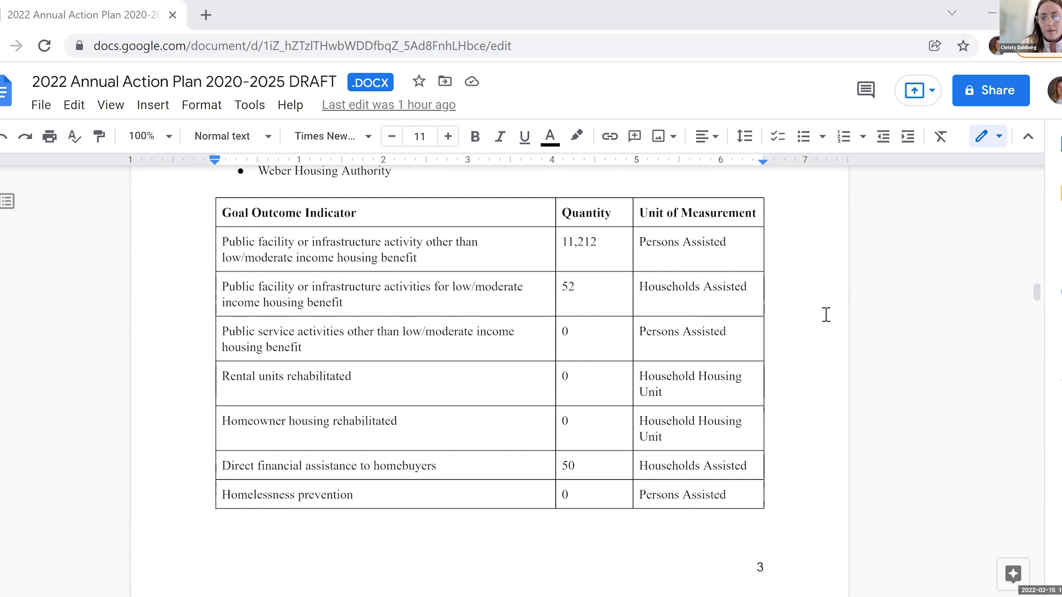
scroll(825, 315, "down", 2)
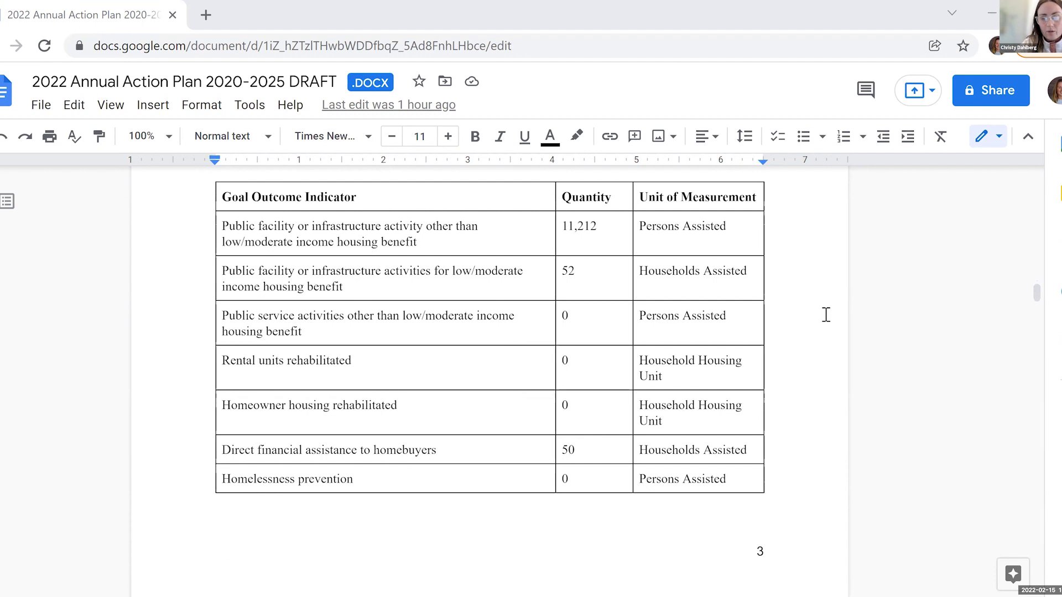
scroll(826, 315, "down", 1)
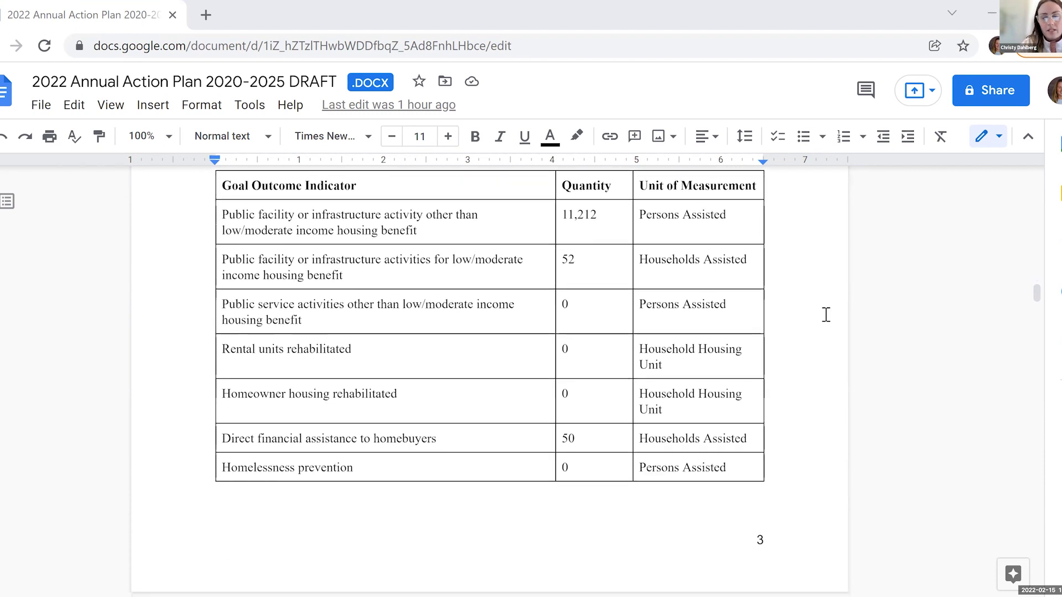
scroll(826, 315, "down", 2)
scroll(826, 315, "down", 1)
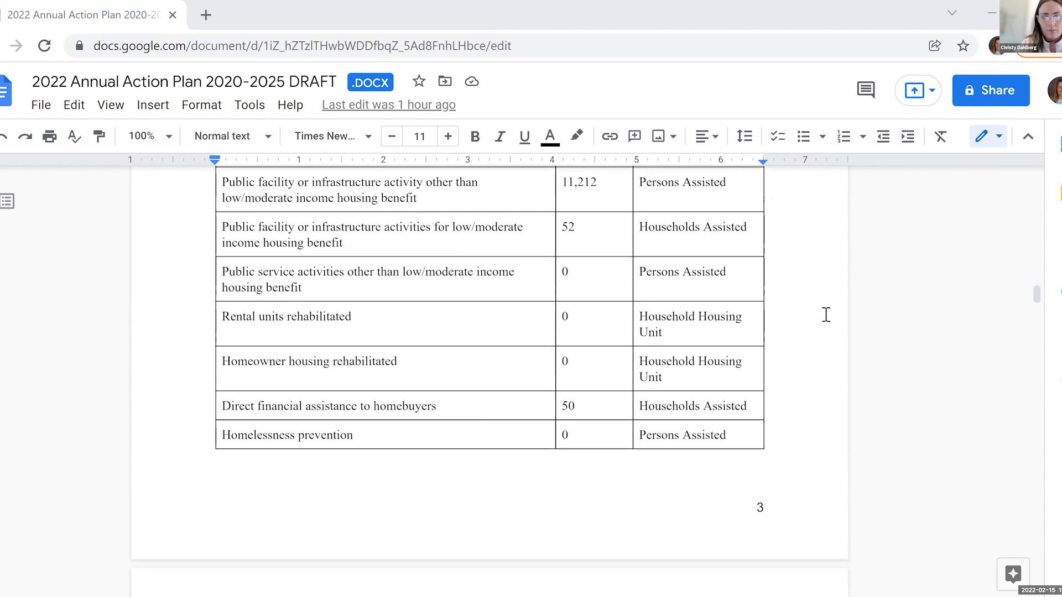
scroll(826, 315, "down", 1)
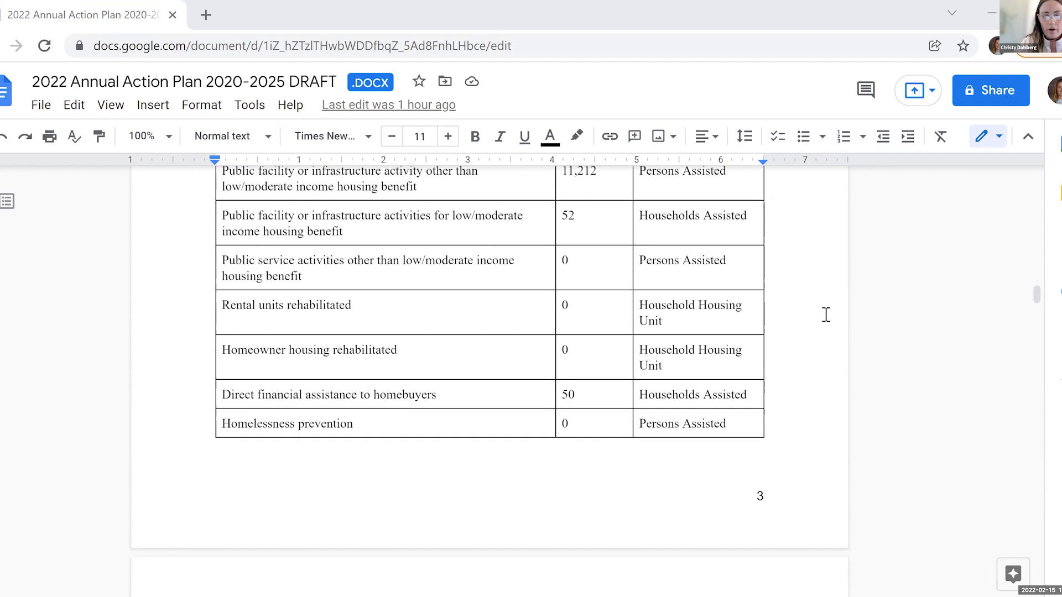
scroll(826, 315, "up", 2)
scroll(826, 315, "up", 1)
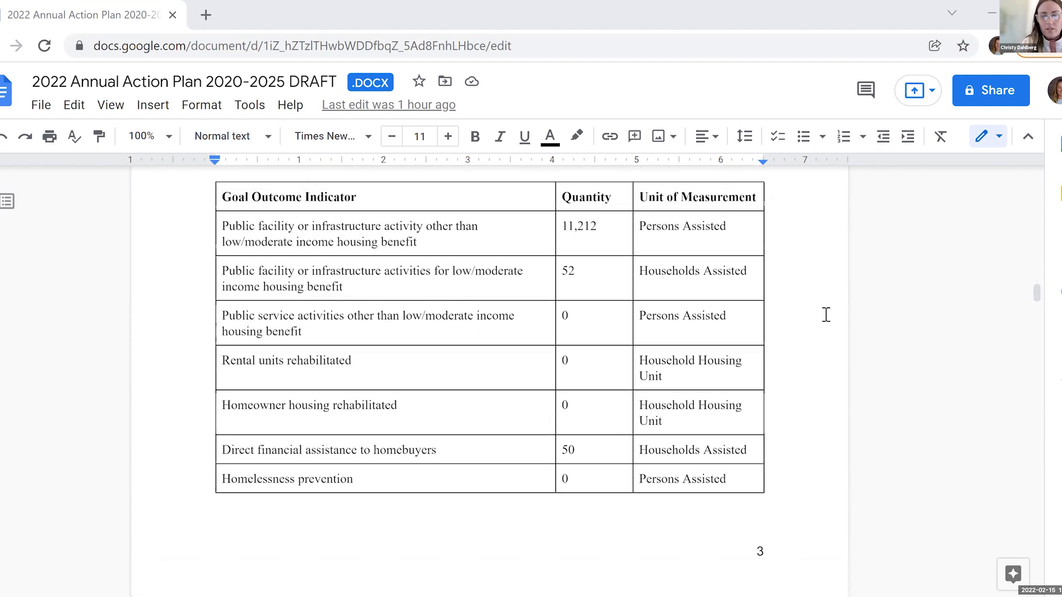
scroll(826, 314, "down", 2)
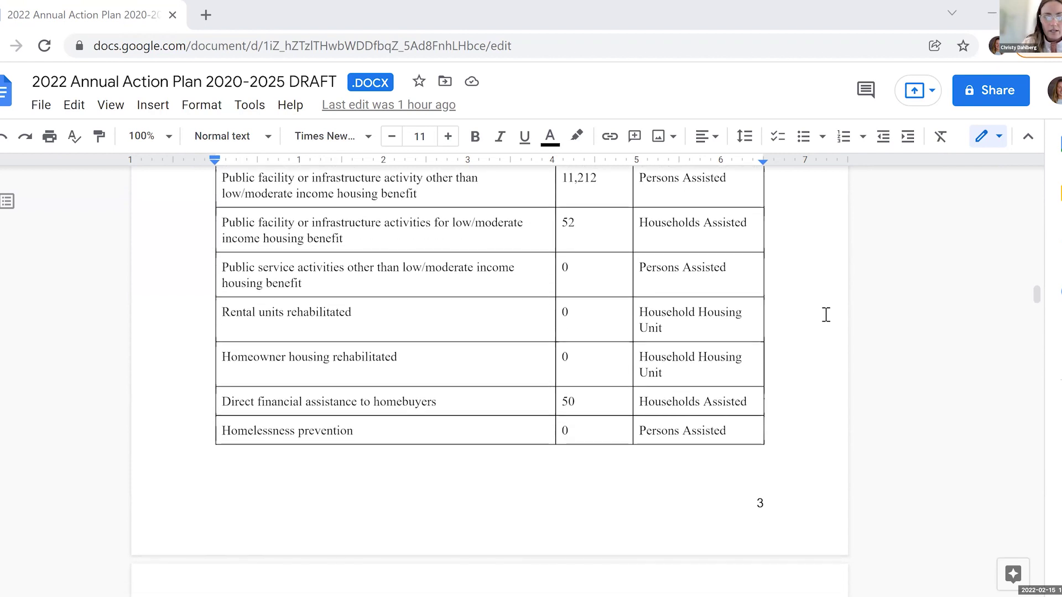
Review the lists of organizations that could receive funding in 2022 and of possible projects for the upcoming year.
scroll(825, 315, "down", 4)
scroll(826, 315, "down", 5)
scroll(826, 315, "down", 2)
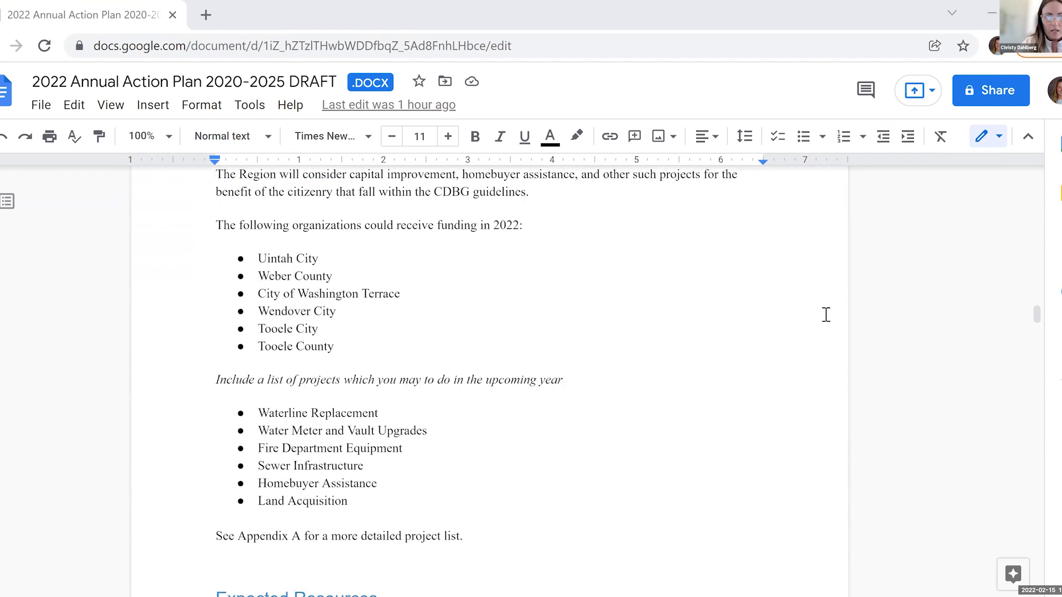
scroll(826, 315, "down", 1)
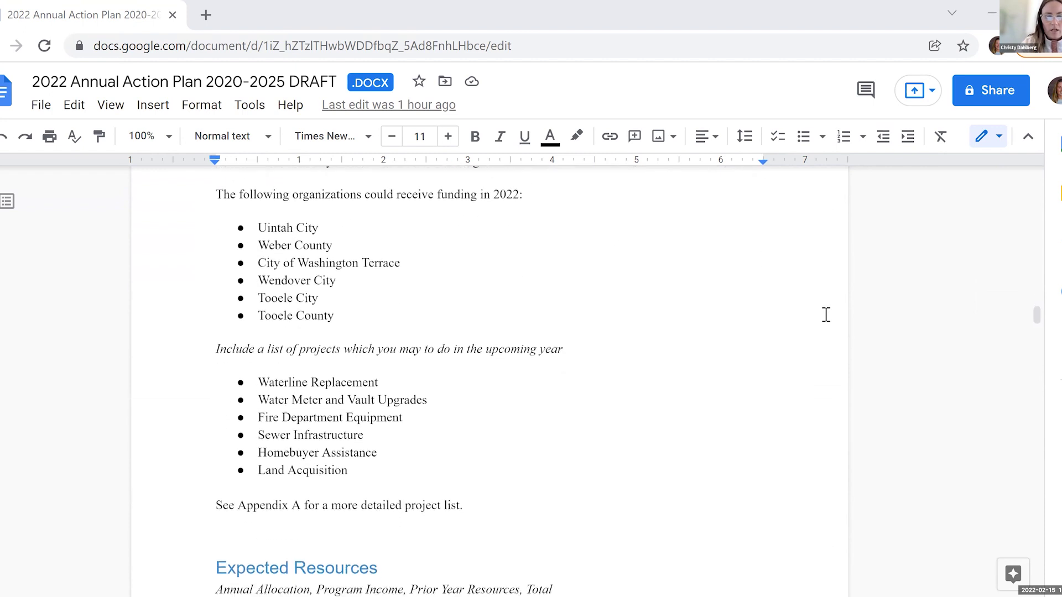
scroll(826, 315, "down", 2)
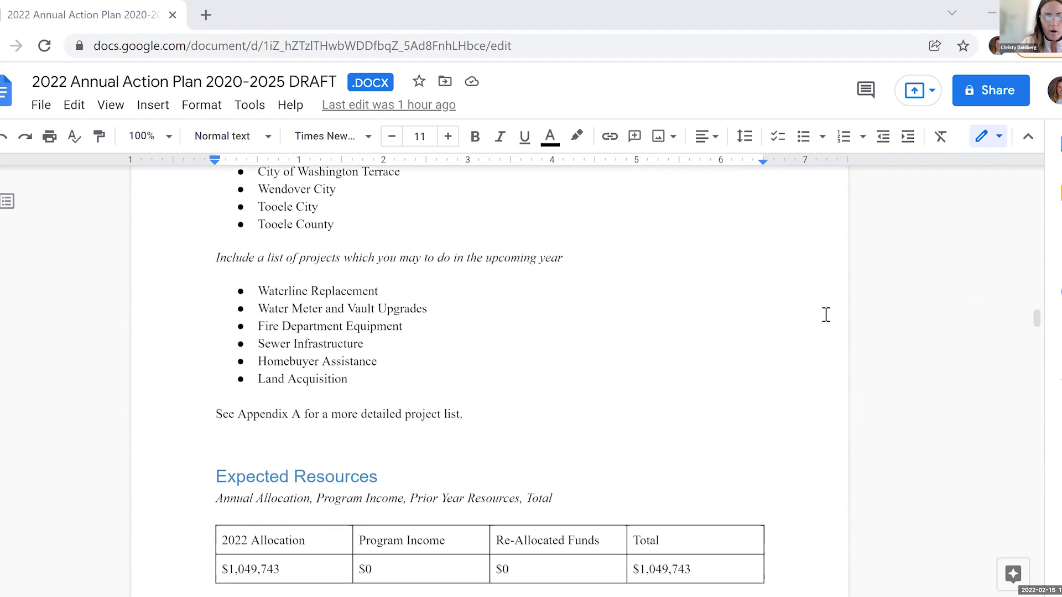
Set the Re-Allocated Funds amount in the Expected Resources table to $71,031.
scroll(825, 315, "down", 1)
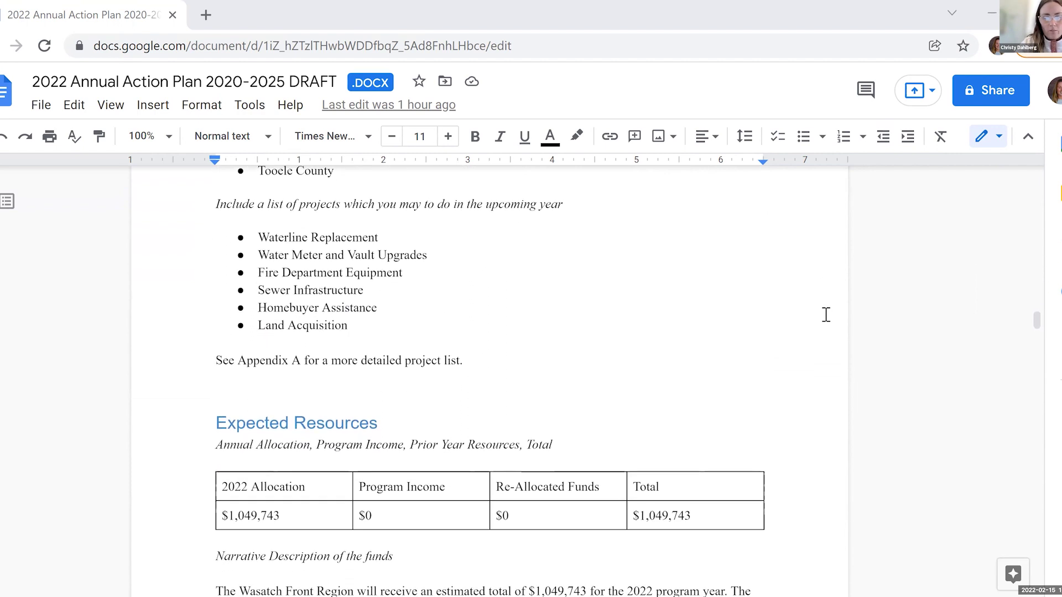
scroll(826, 315, "down", 1)
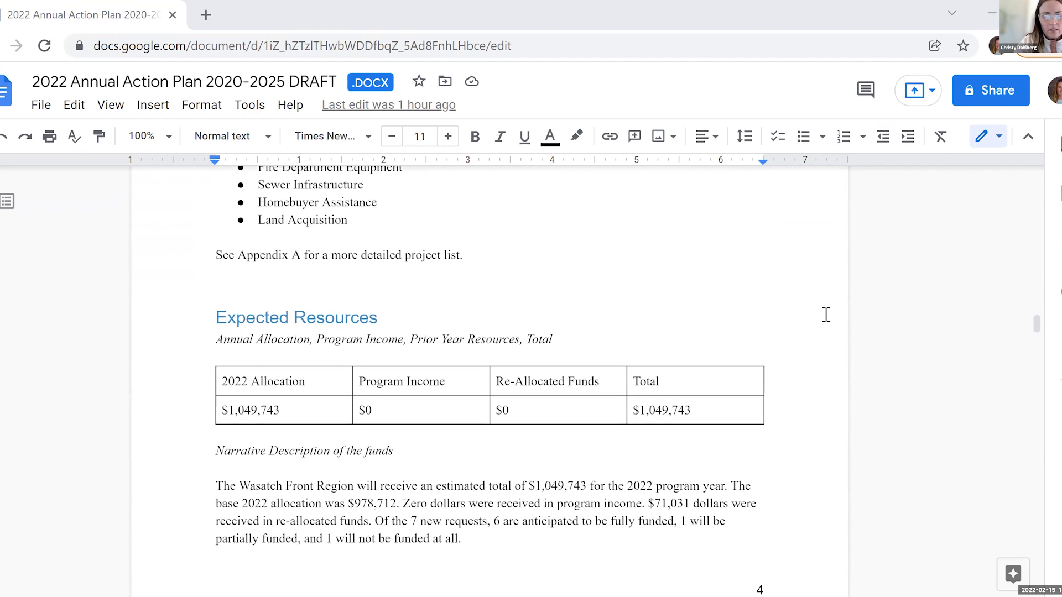
scroll(826, 314, "down", 1)
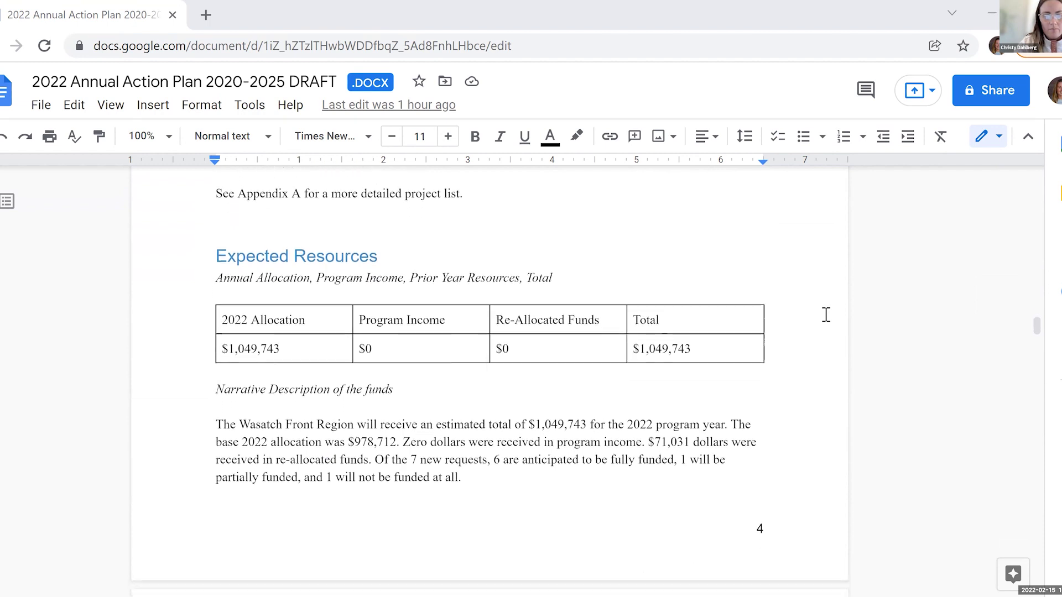
left_click(526, 330)
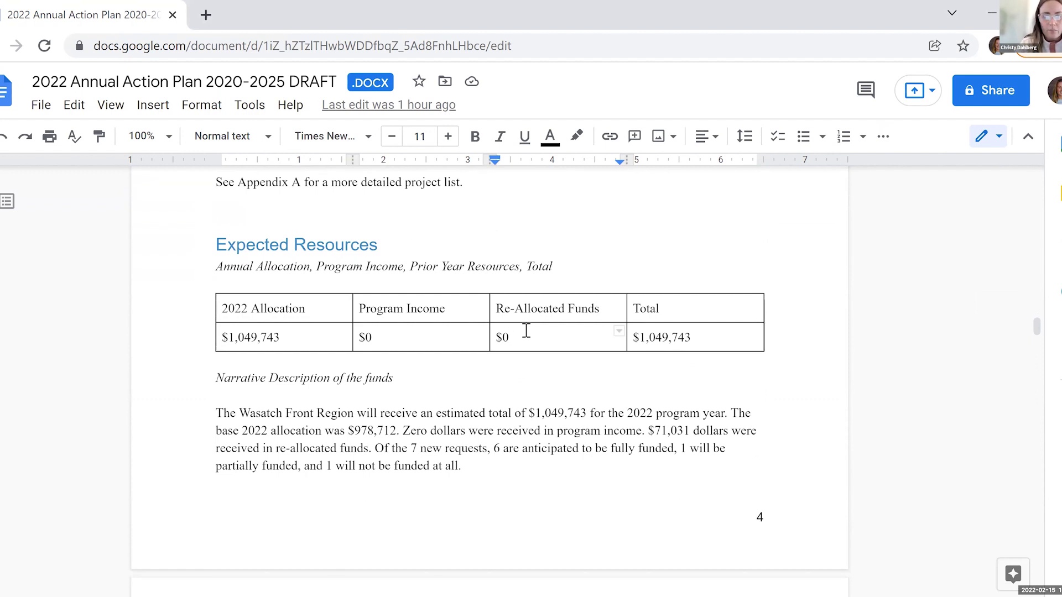
key("BackSpace")
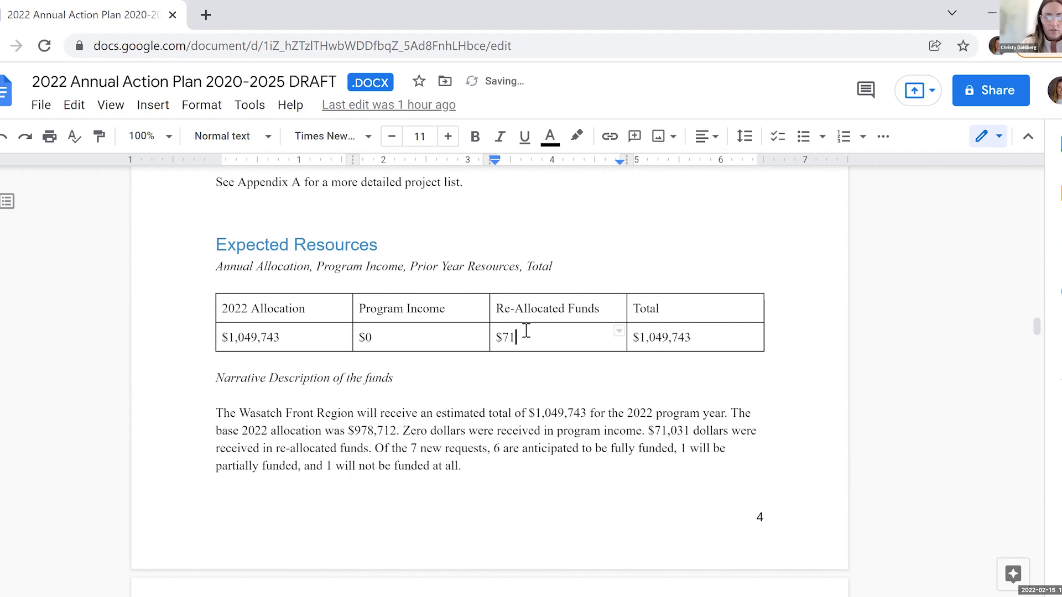
type("71,031")
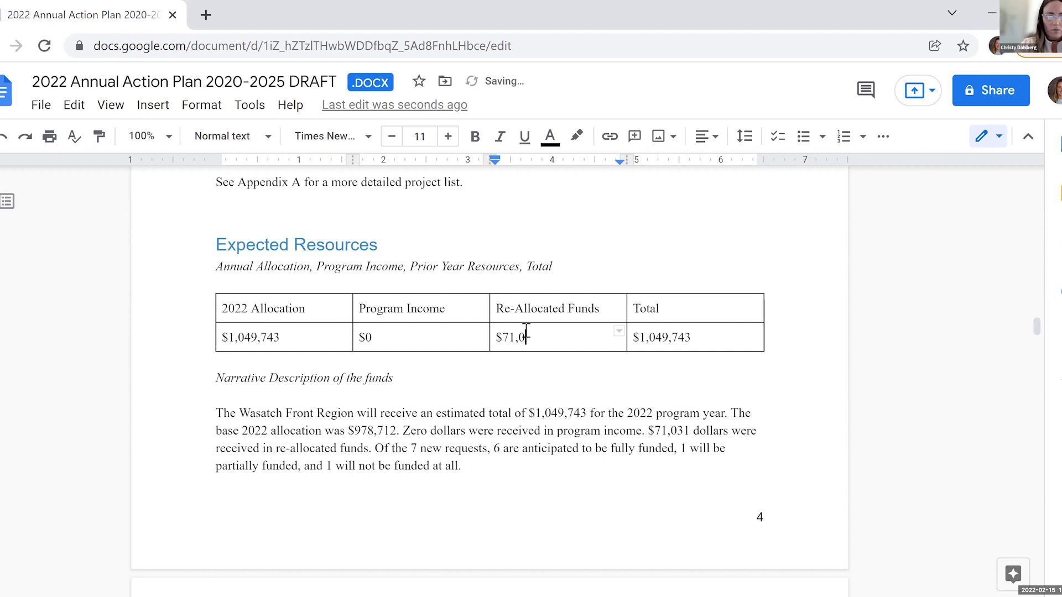
left_click(824, 468)
Read the paragraph on leveraging and matching funds and the beginning of the Method of Distribution section.
scroll(774, 468, "down", 3)
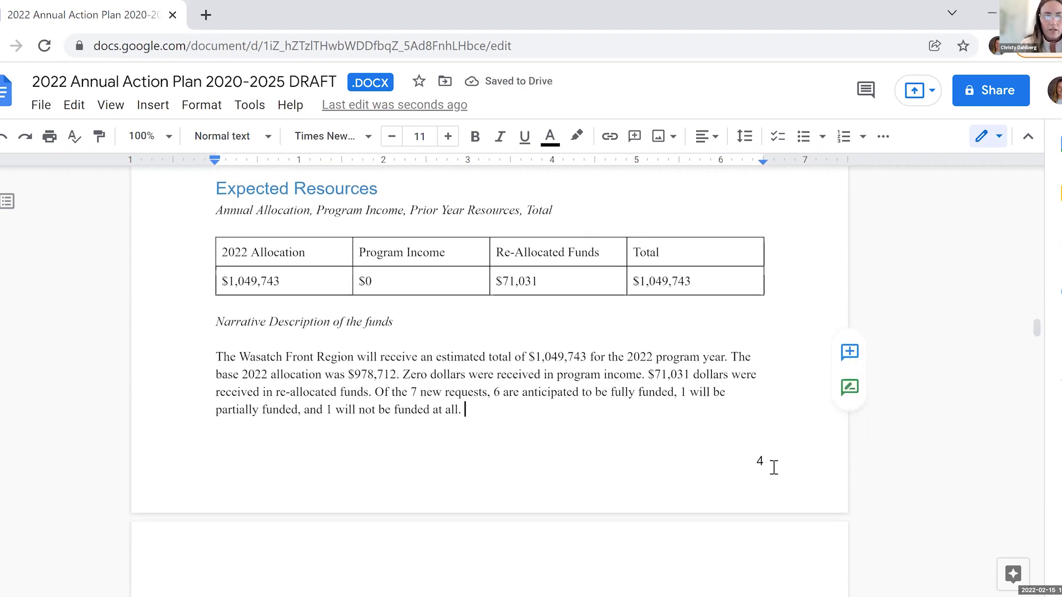
scroll(774, 467, "down", 1)
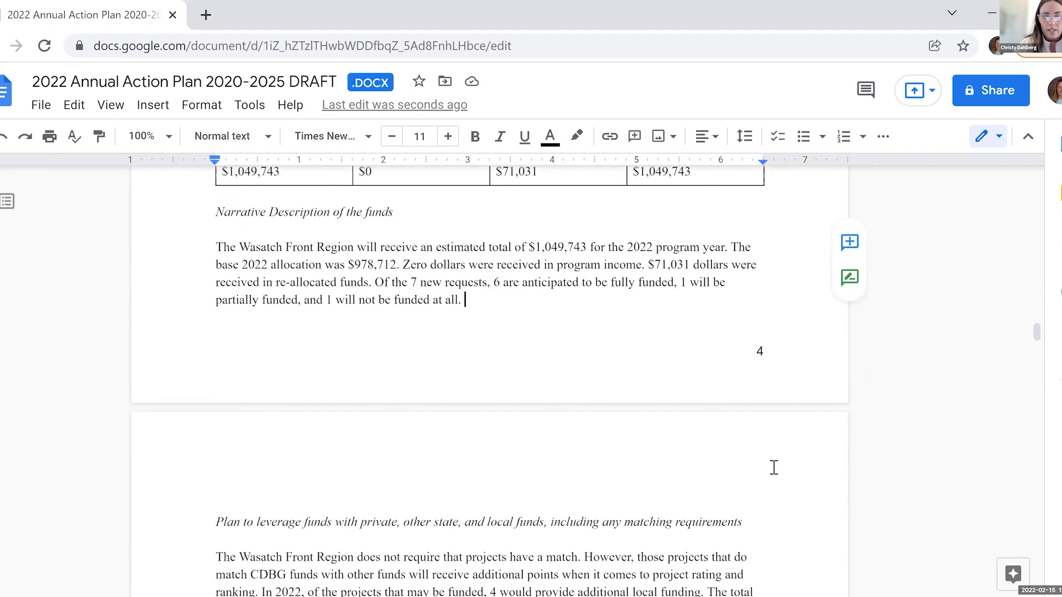
scroll(774, 467, "down", 2)
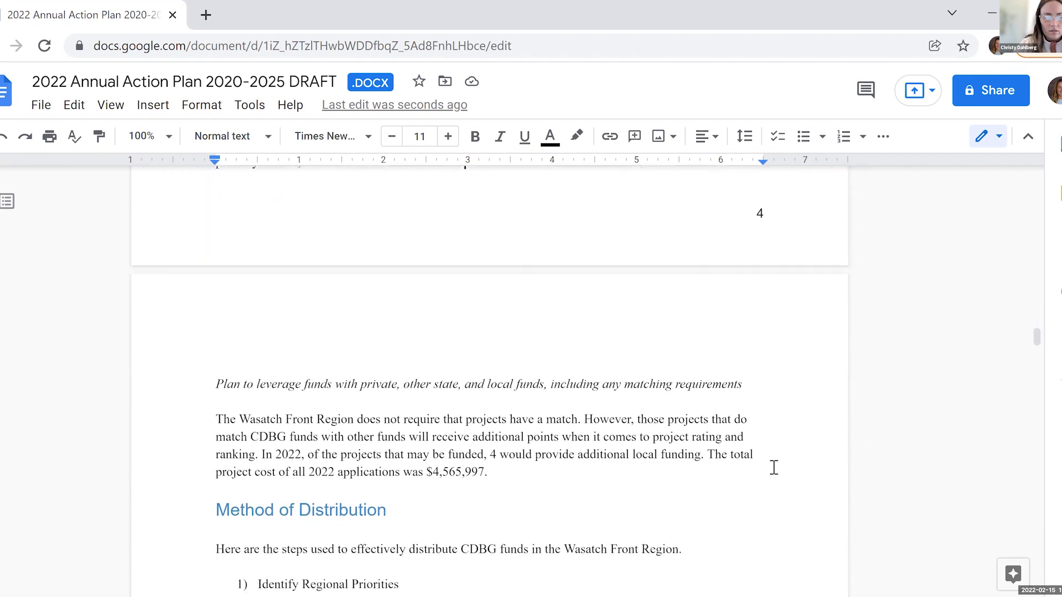
scroll(774, 468, "down", 1)
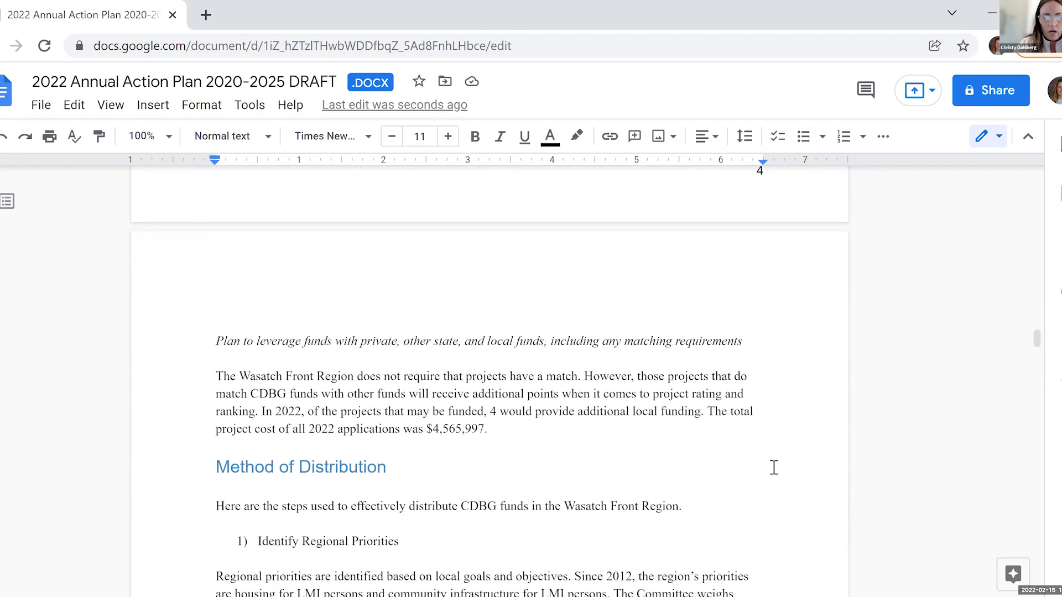
scroll(774, 467, "down", 1)
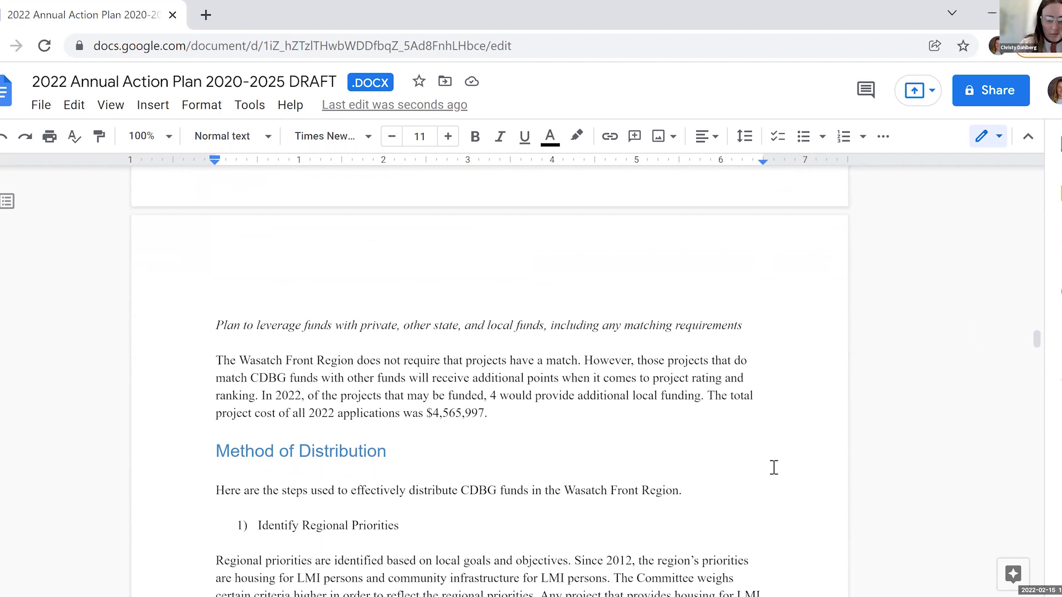
scroll(774, 468, "down", 1)
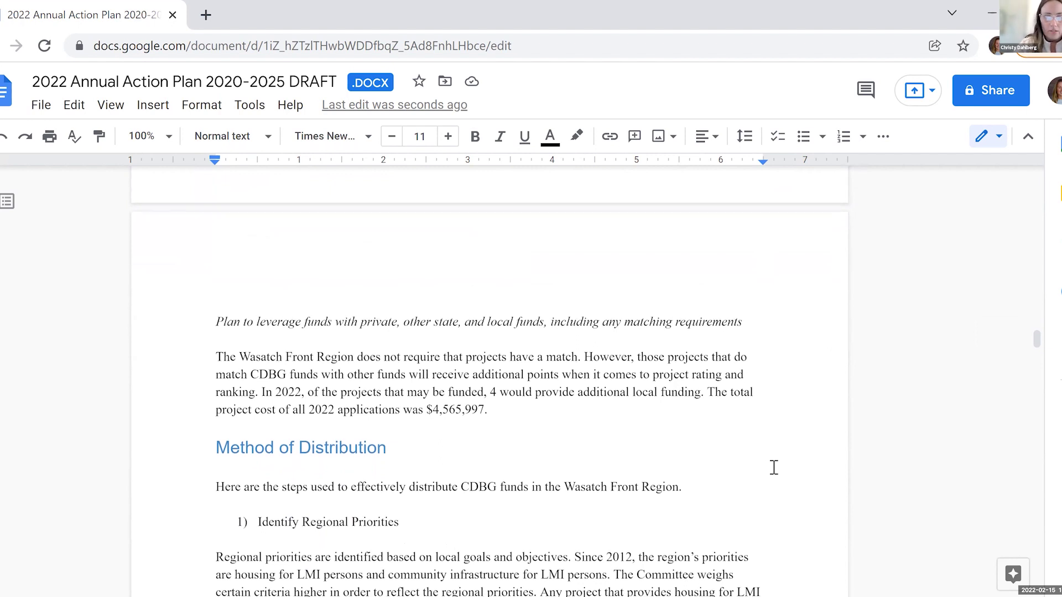
scroll(774, 467, "down", 2)
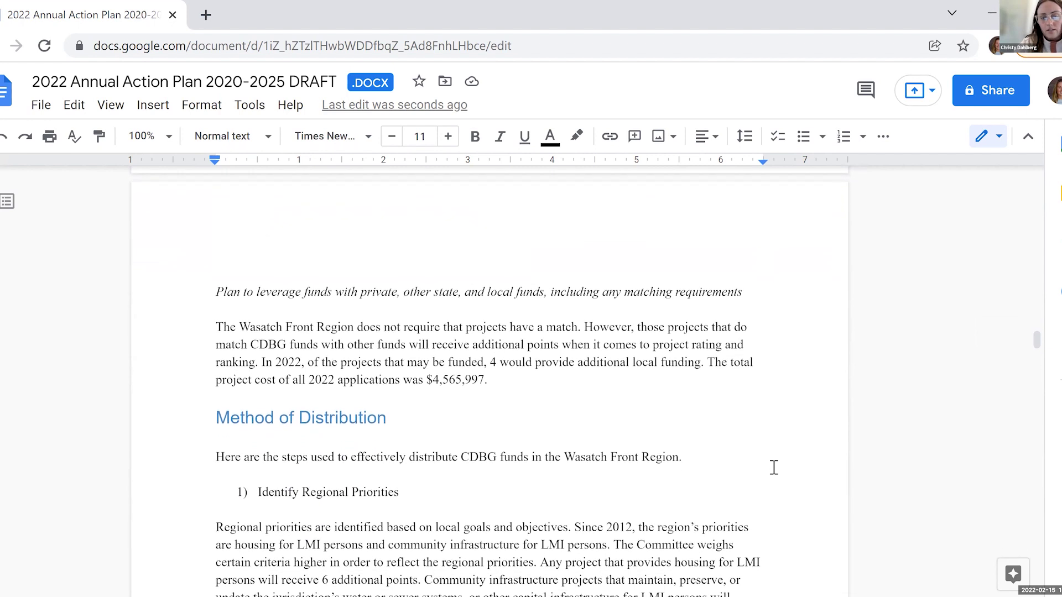
scroll(774, 467, "down", 1)
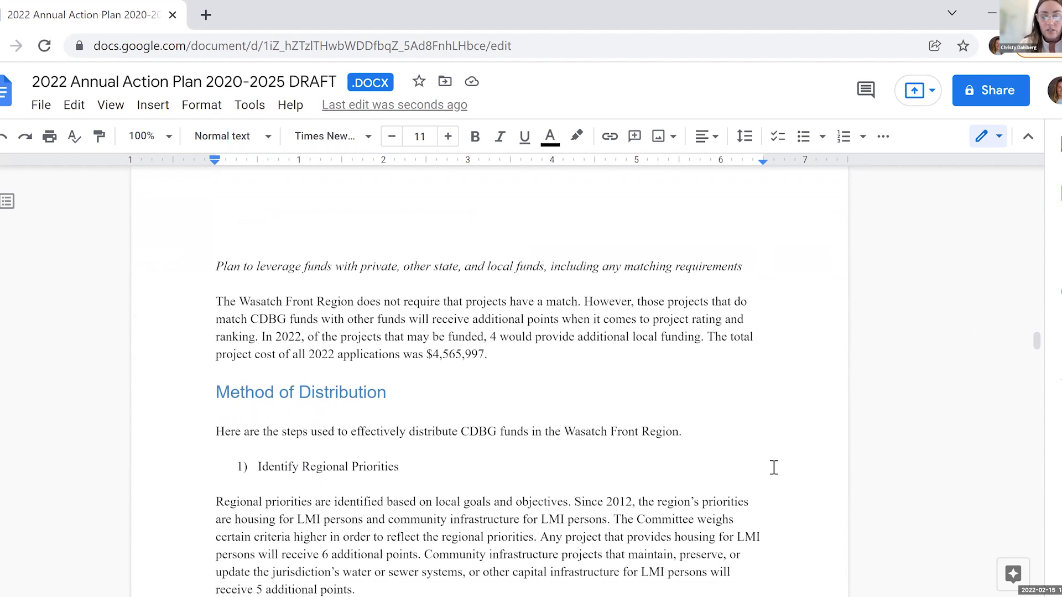
scroll(774, 467, "down", 2)
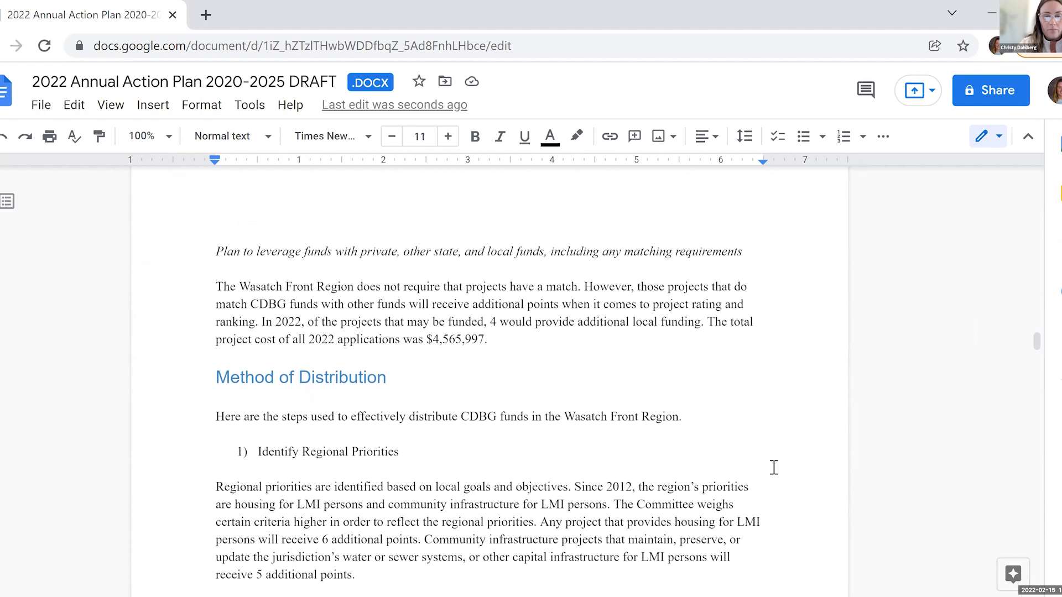
Read the Method of Distribution steps on identifying regional priorities, identifying local projects, and rating and ranking projects.
scroll(774, 467, "down", 1)
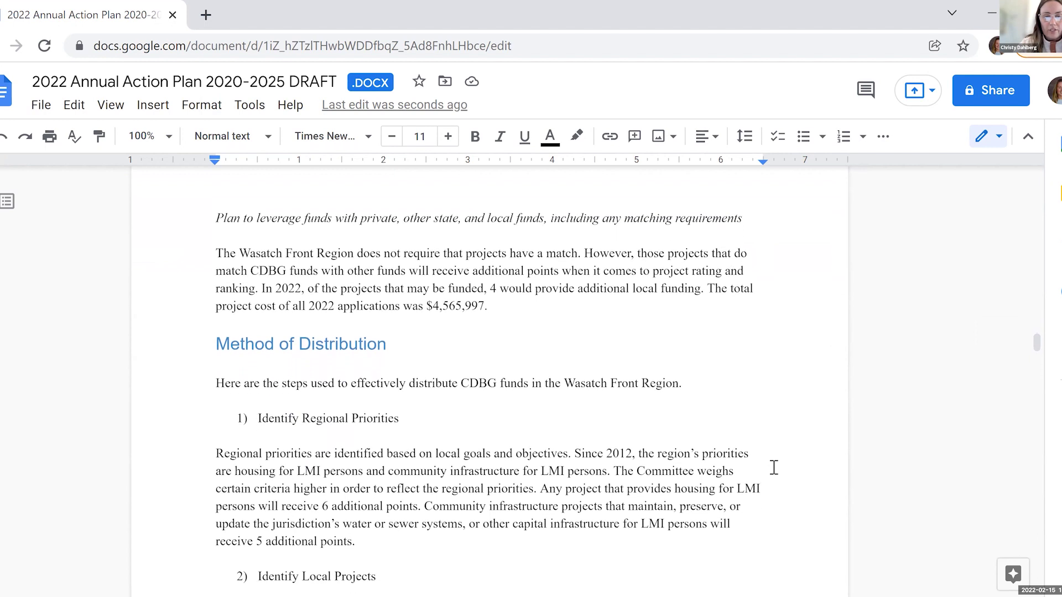
scroll(774, 468, "down", 2)
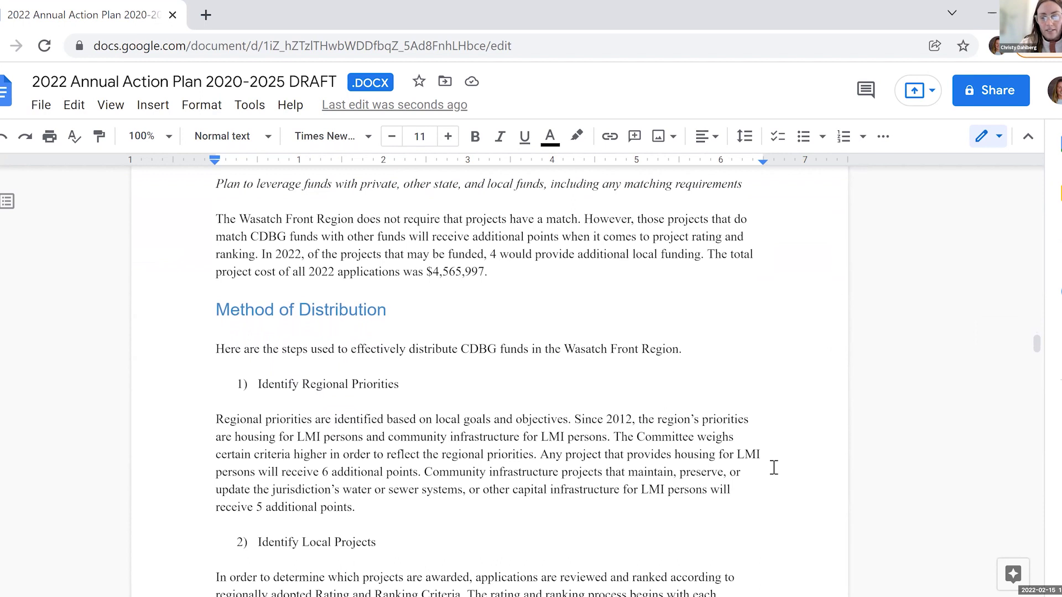
scroll(730, 368, "down", 1)
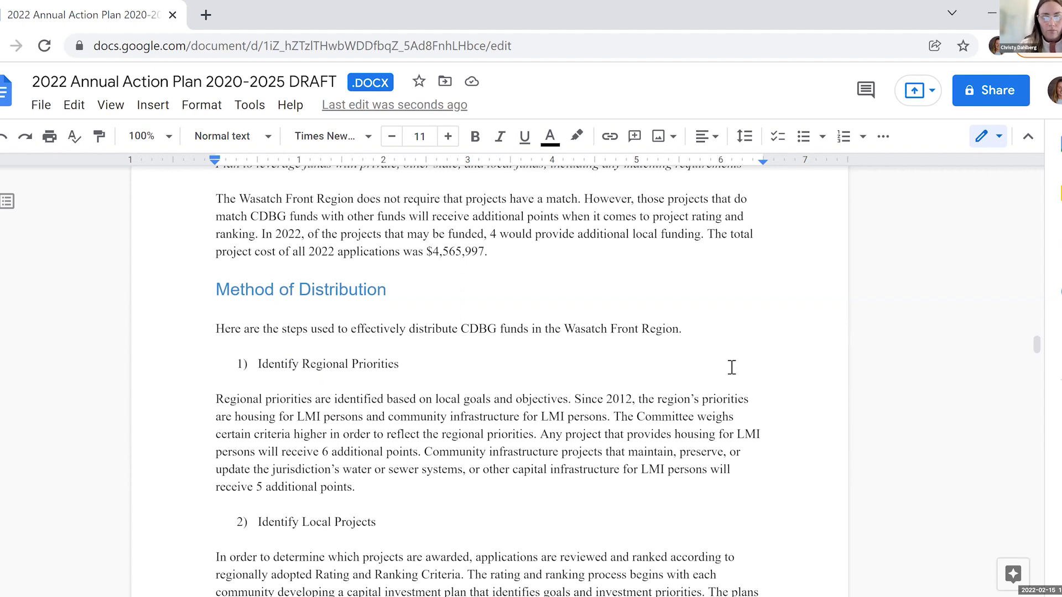
scroll(731, 367, "down", 1)
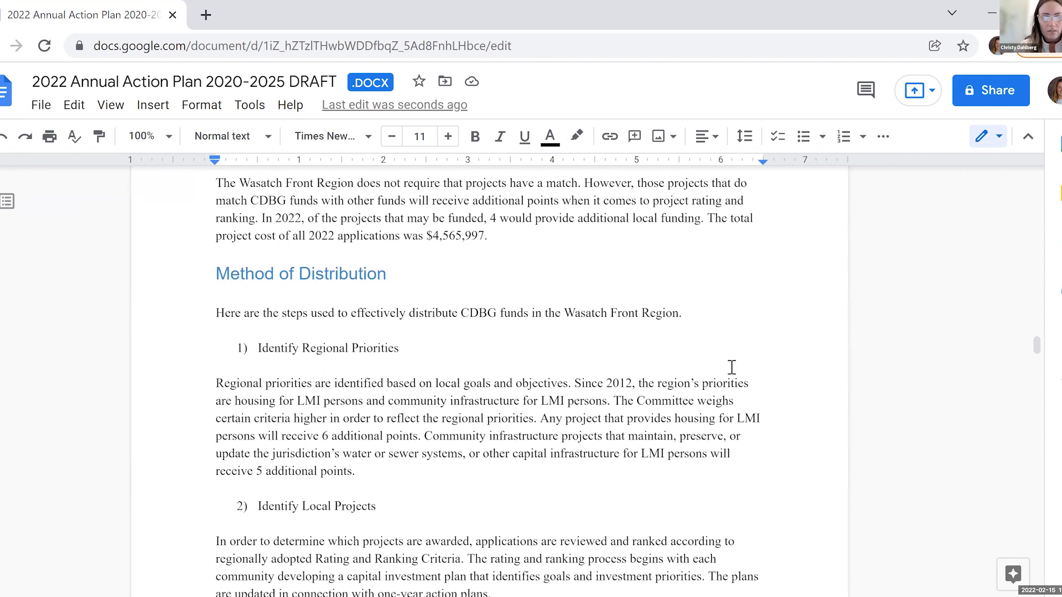
scroll(731, 368, "down", 3)
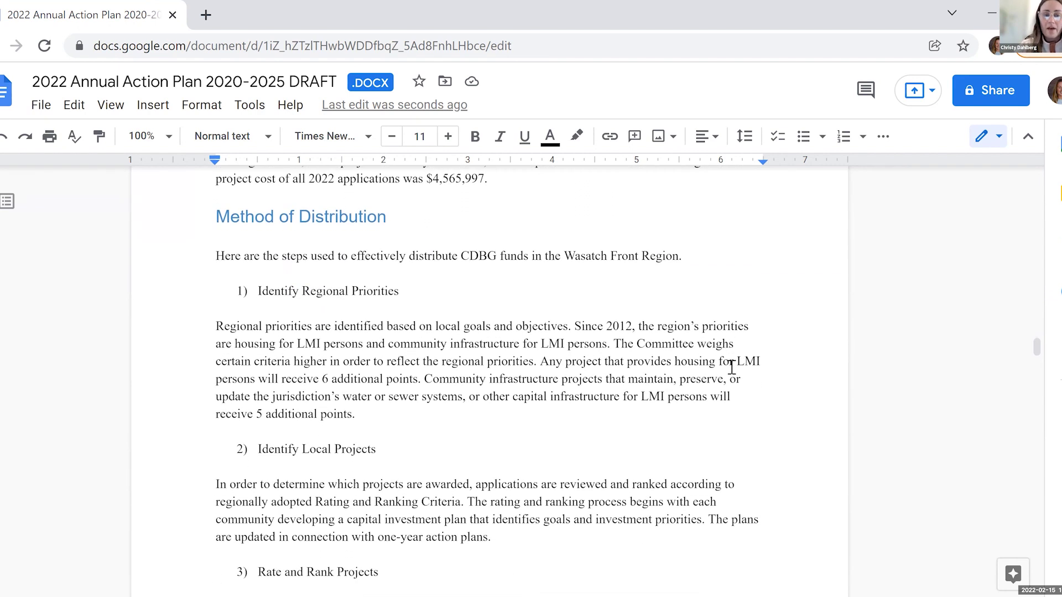
scroll(731, 368, "down", 1)
scroll(732, 367, "down", 1)
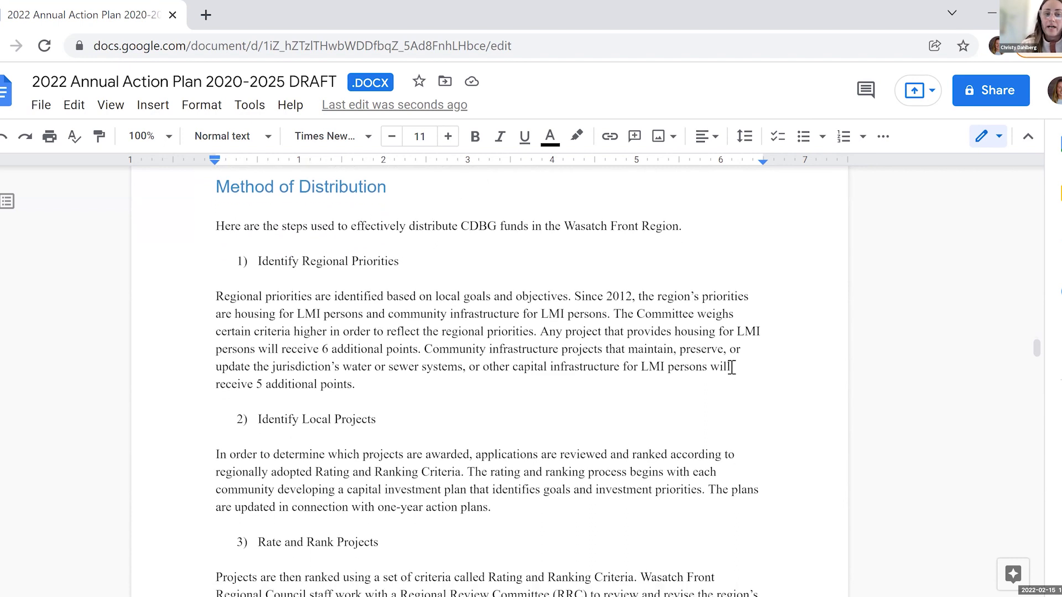
scroll(731, 367, "down", 1)
scroll(731, 367, "down", 1)
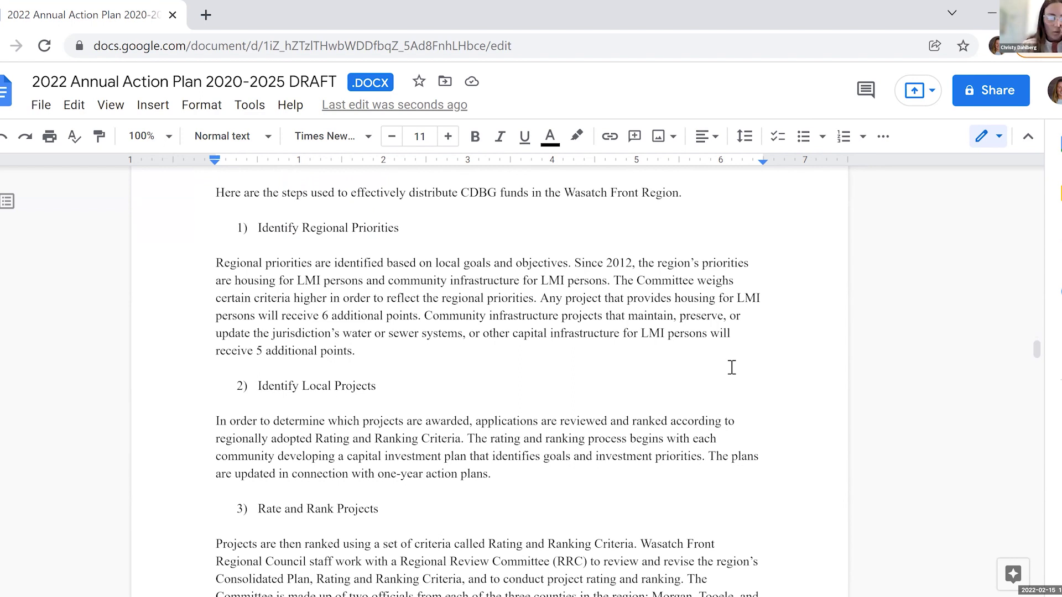
scroll(731, 368, "down", 3)
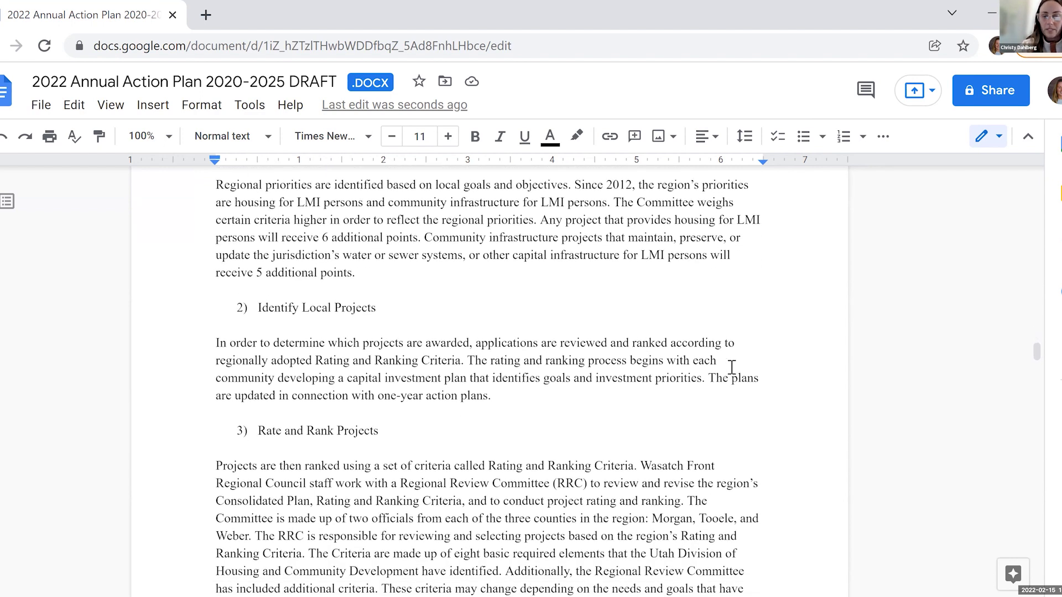
Skim the sections on application access, grant size limits, Affordable Housing and its barriers, down to the WFRC Capital Improvement Project List.
scroll(731, 367, "down", 7)
scroll(731, 367, "down", 4)
scroll(732, 367, "down", 8)
scroll(732, 368, "down", 6)
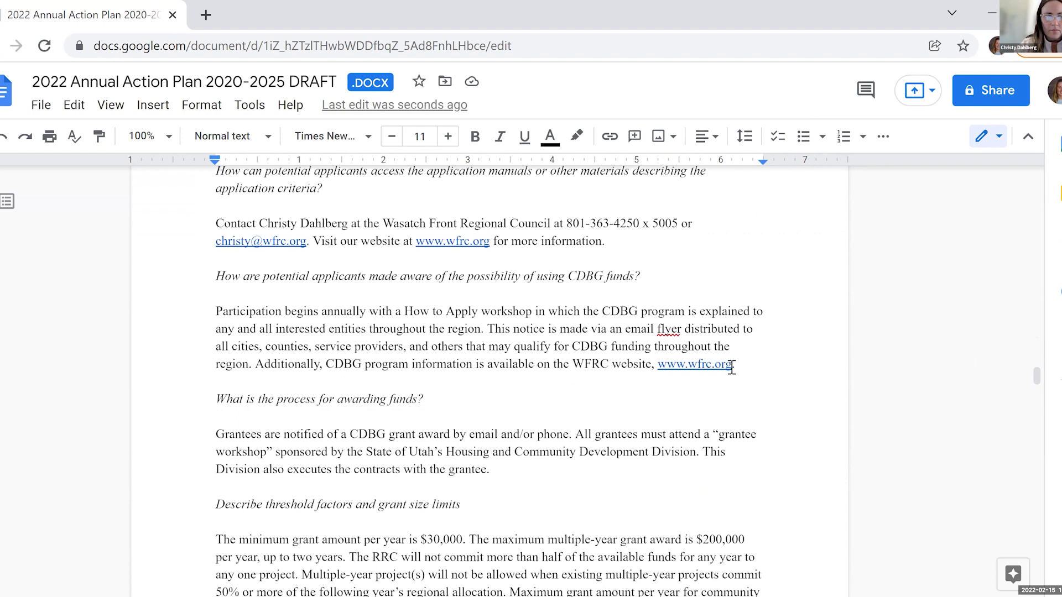
scroll(731, 367, "down", 4)
scroll(731, 368, "down", 9)
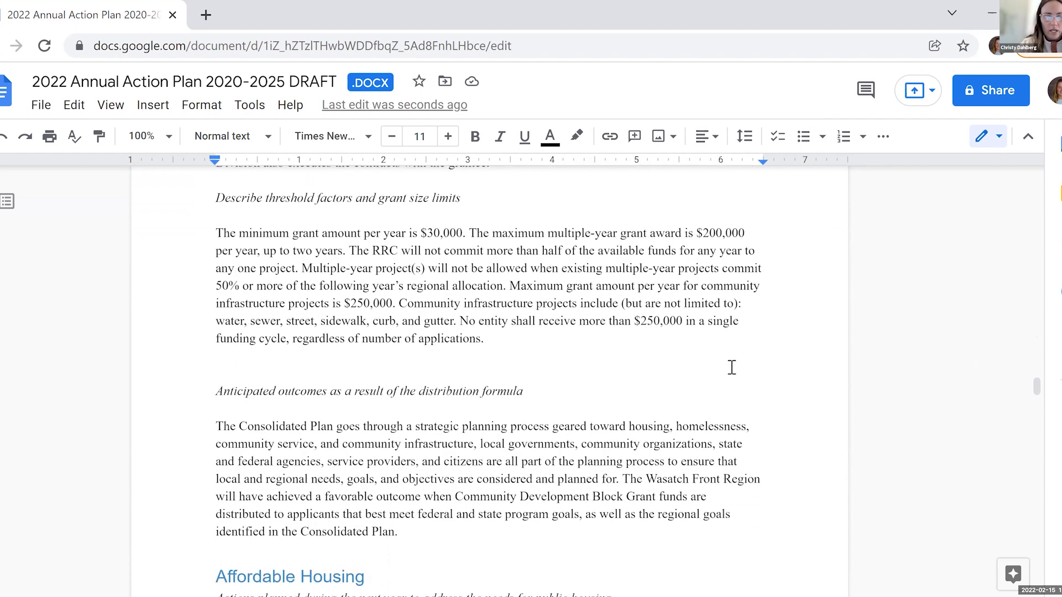
scroll(732, 367, "down", 8)
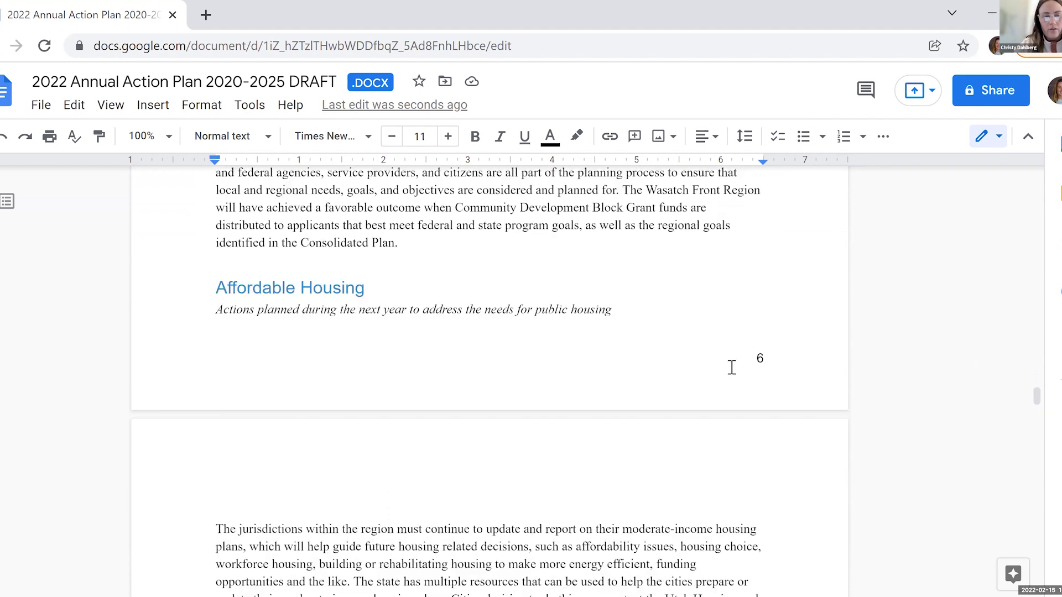
scroll(731, 367, "down", 20)
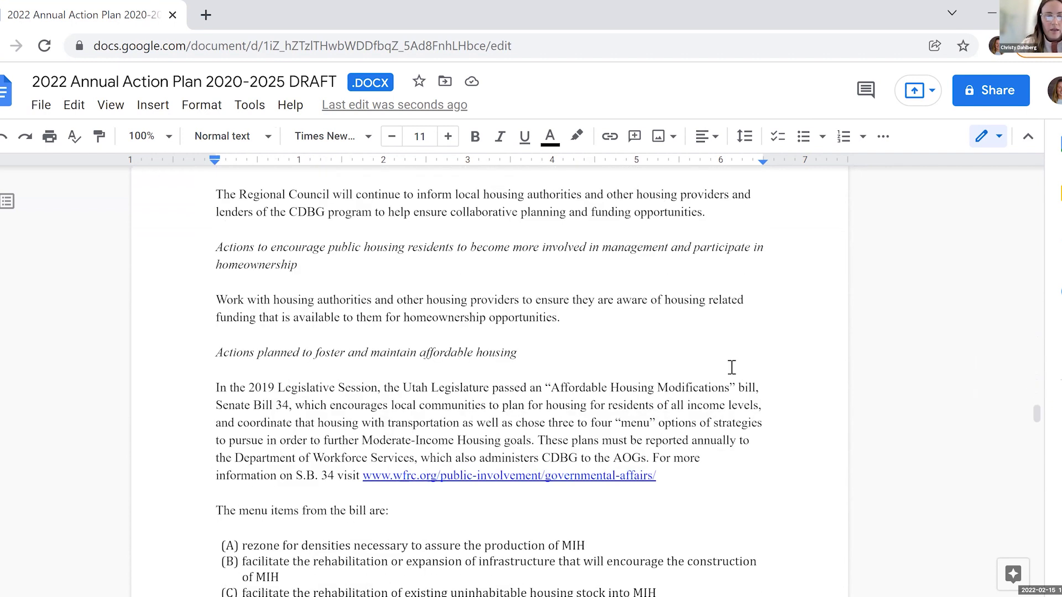
scroll(731, 367, "down", 9)
scroll(731, 368, "down", 14)
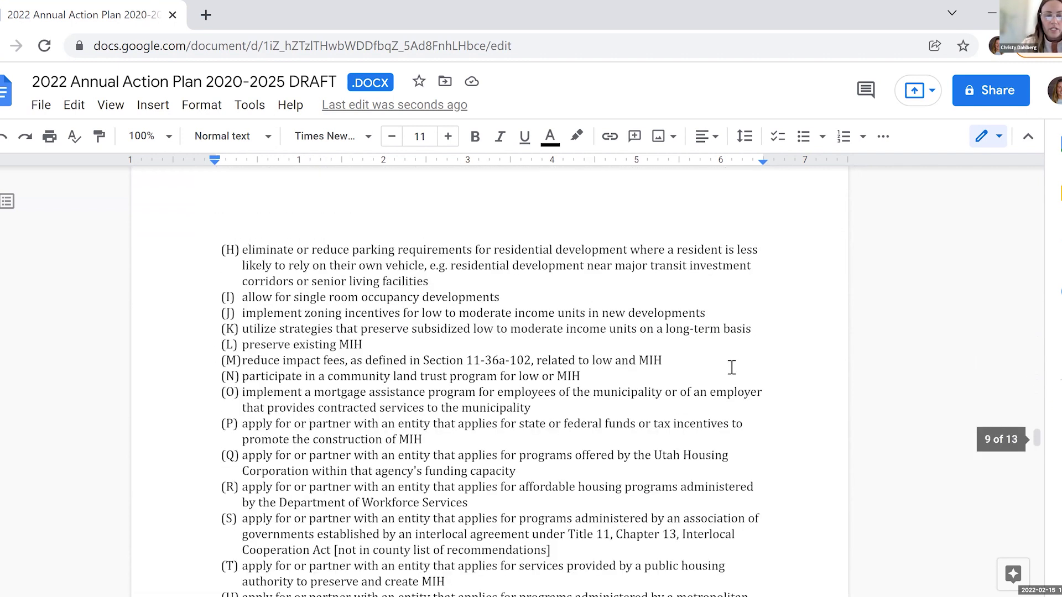
scroll(731, 367, "down", 1)
scroll(731, 368, "down", 20)
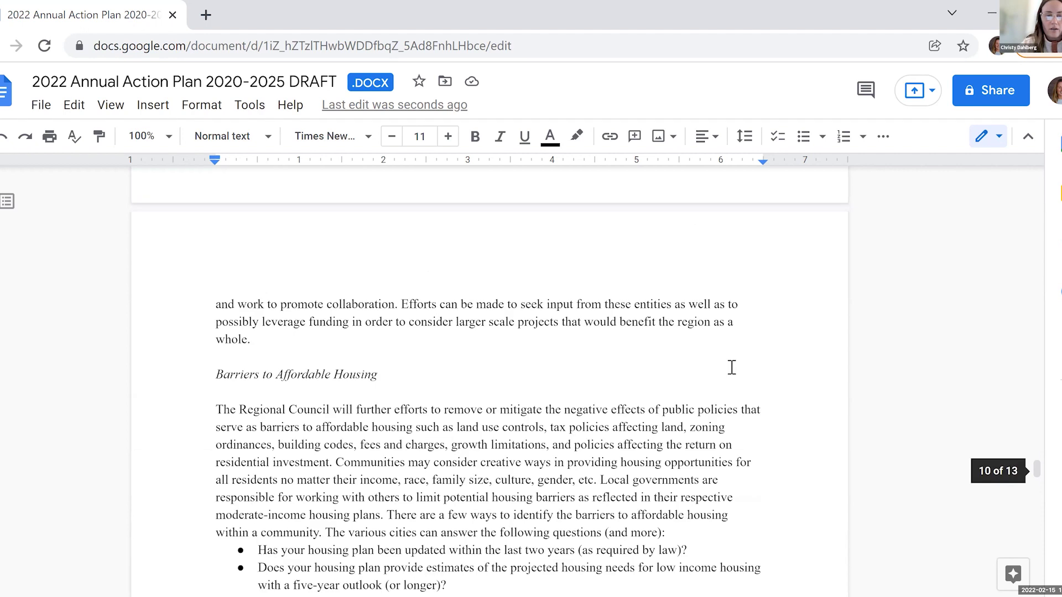
scroll(732, 368, "down", 1)
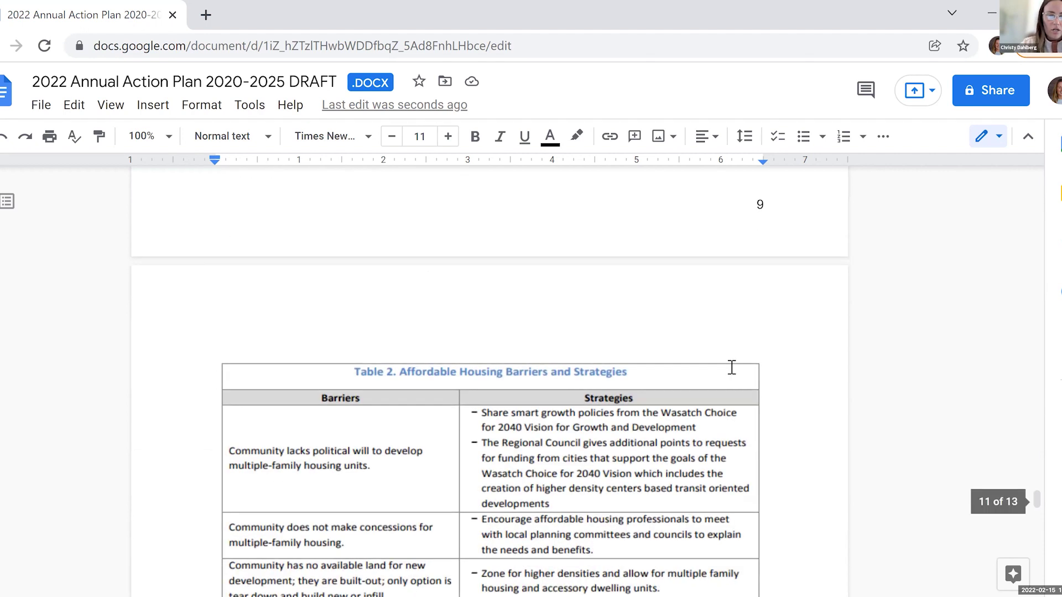
scroll(731, 367, "down", 20)
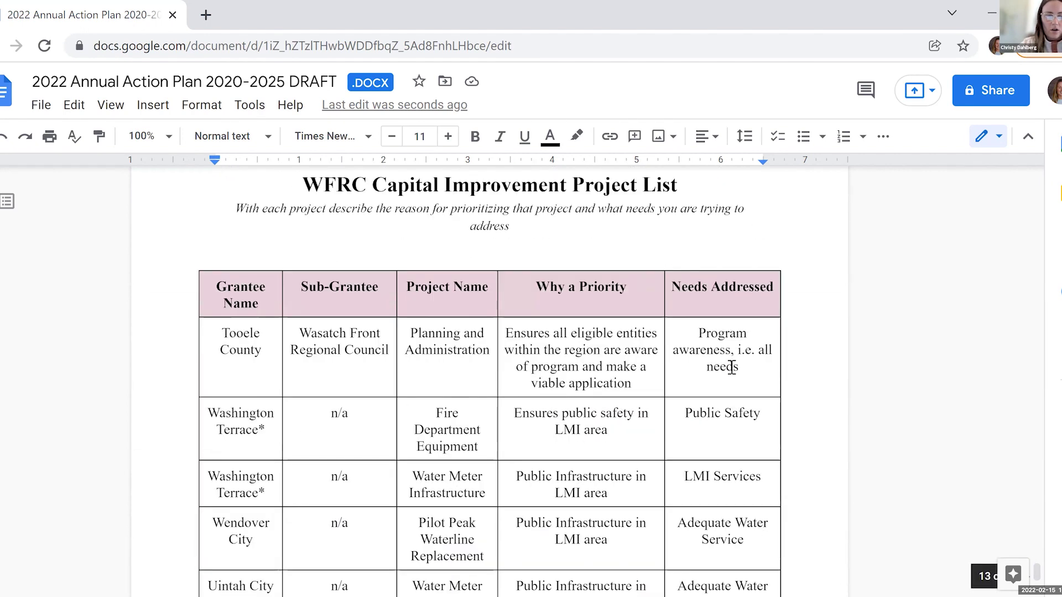
Review the WFRC Capital Improvement Project List table, including each project's grantee, priority reason, needs addressed and the matching-funds footnote.
scroll(731, 367, "down", 3)
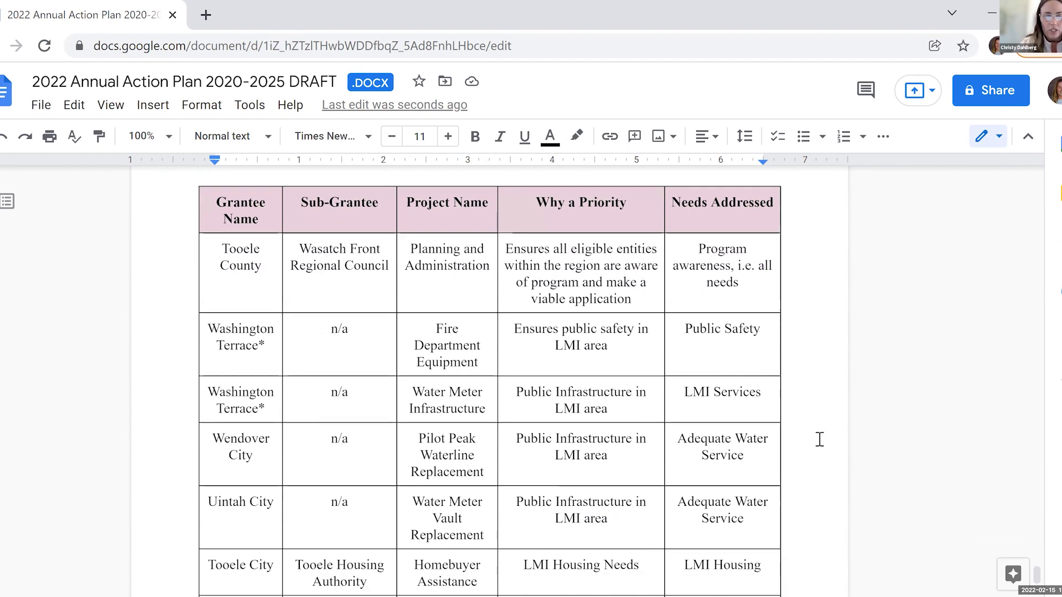
scroll(820, 440, "down", 3)
scroll(819, 439, "down", 3)
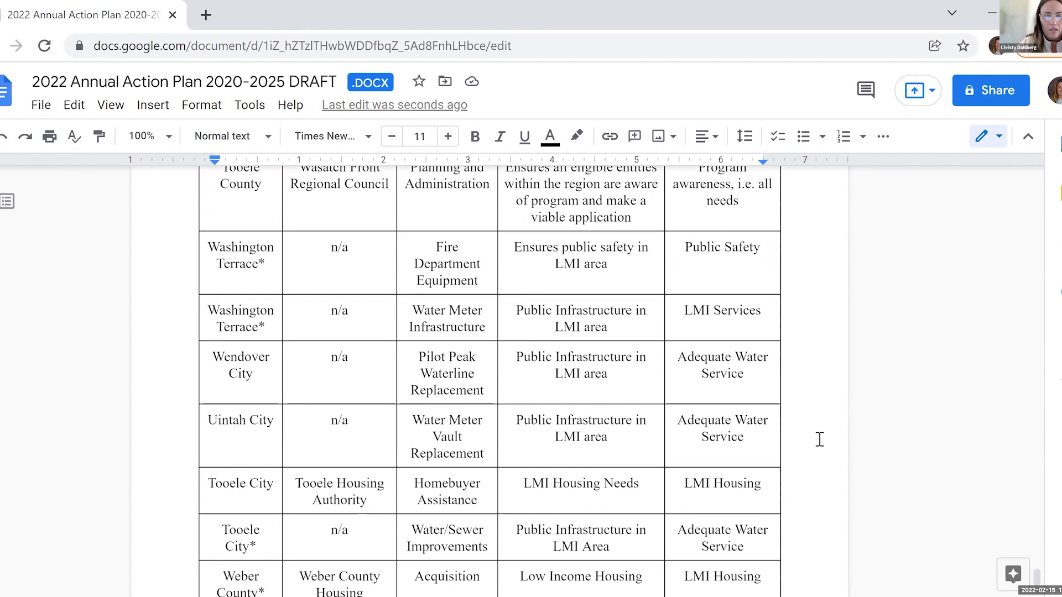
scroll(819, 439, "down", 3)
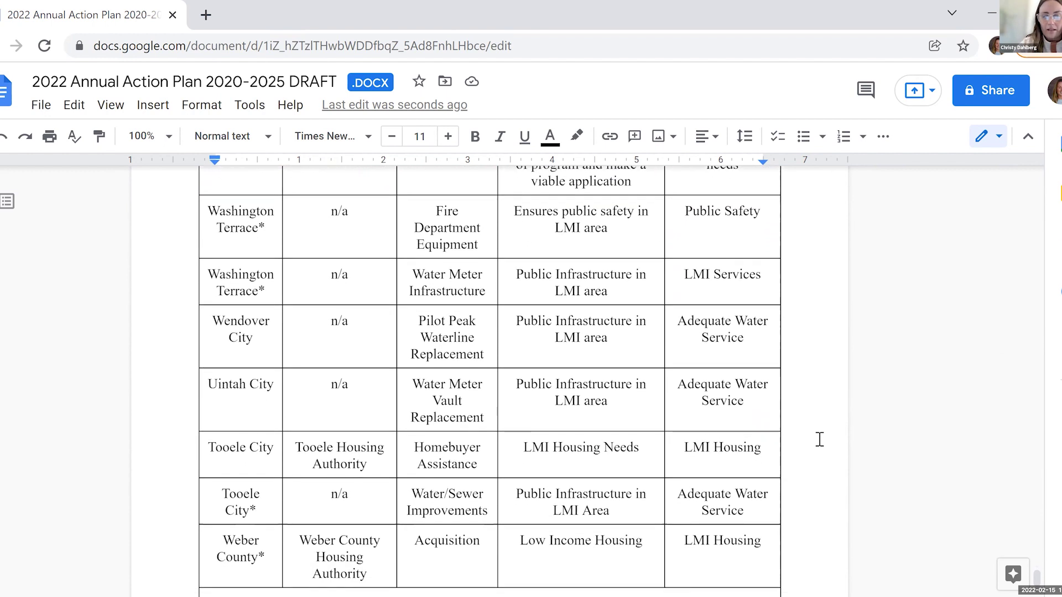
scroll(820, 440, "up", 1)
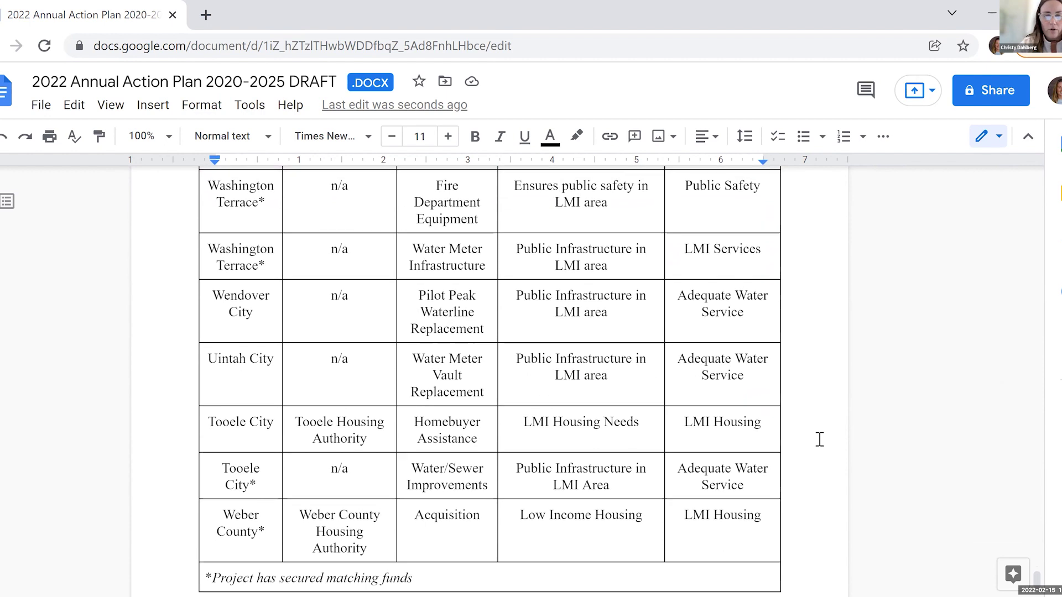
scroll(820, 440, "up", 1)
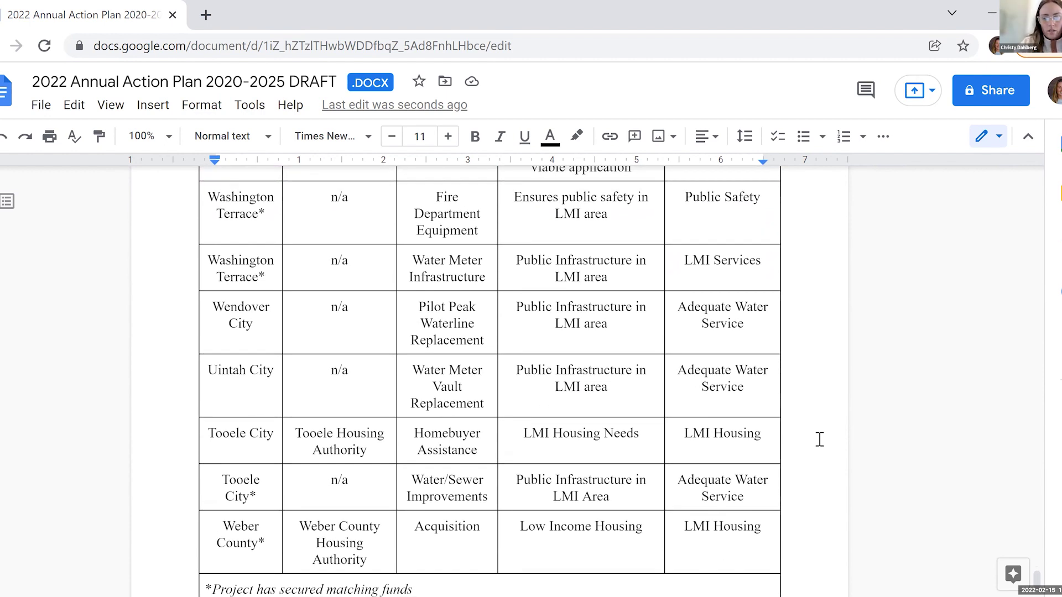
scroll(819, 440, "down", 5)
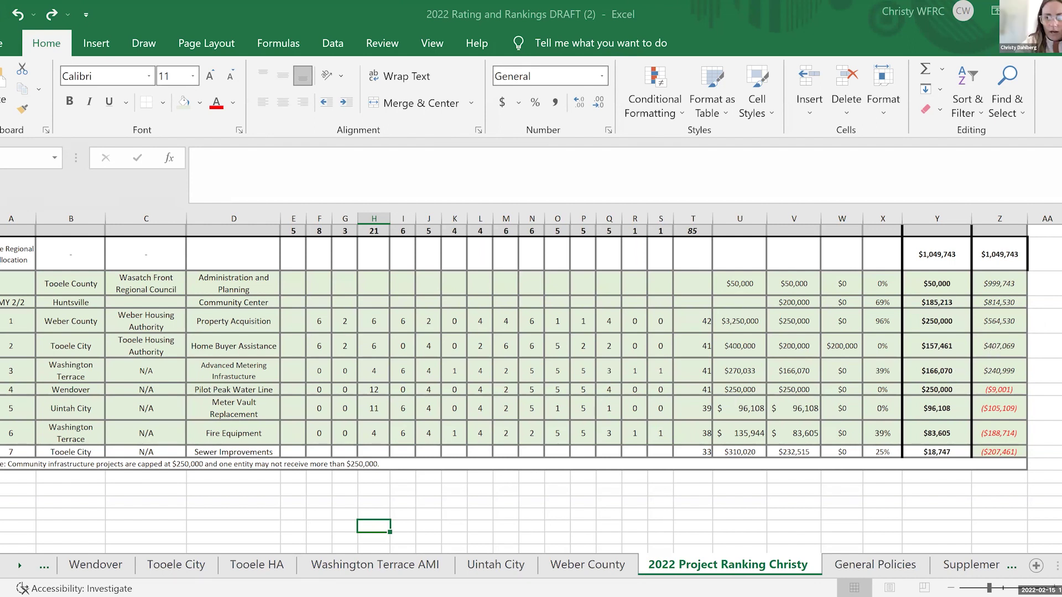
Switch to the Excel 2022 Project Ranking sheet and examine the criteria headings and Weber County's Property Acquisition row.
scroll(531, 388, "up", 1)
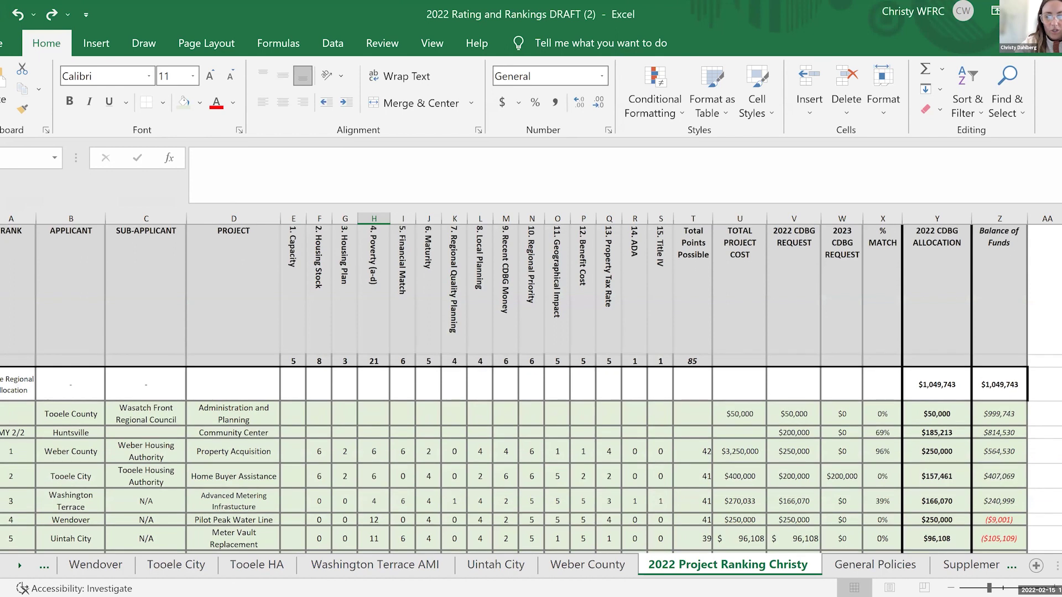
scroll(46, 288, "down", 2)
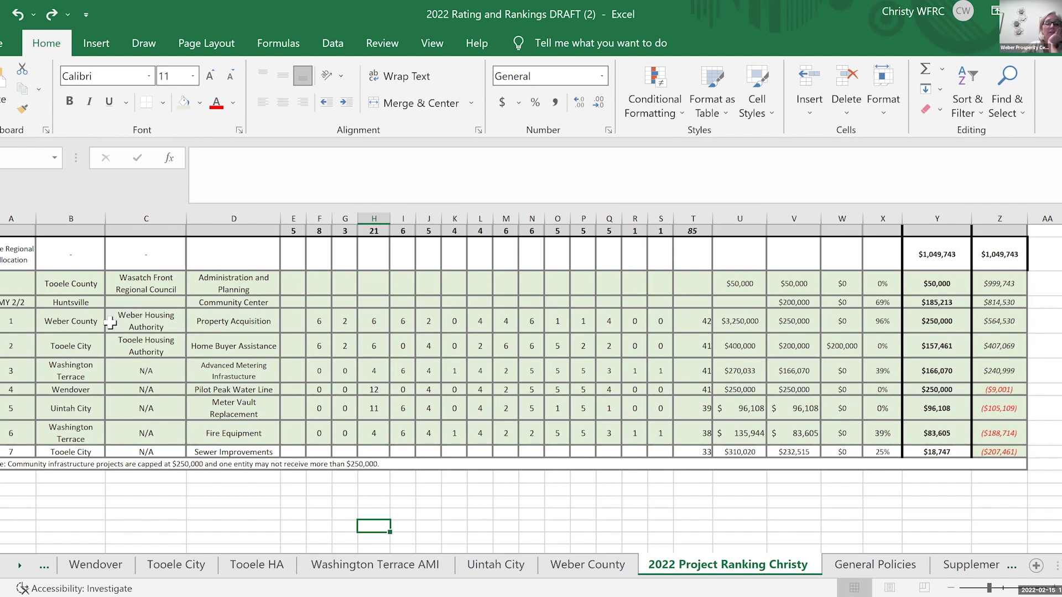
left_click(82, 318)
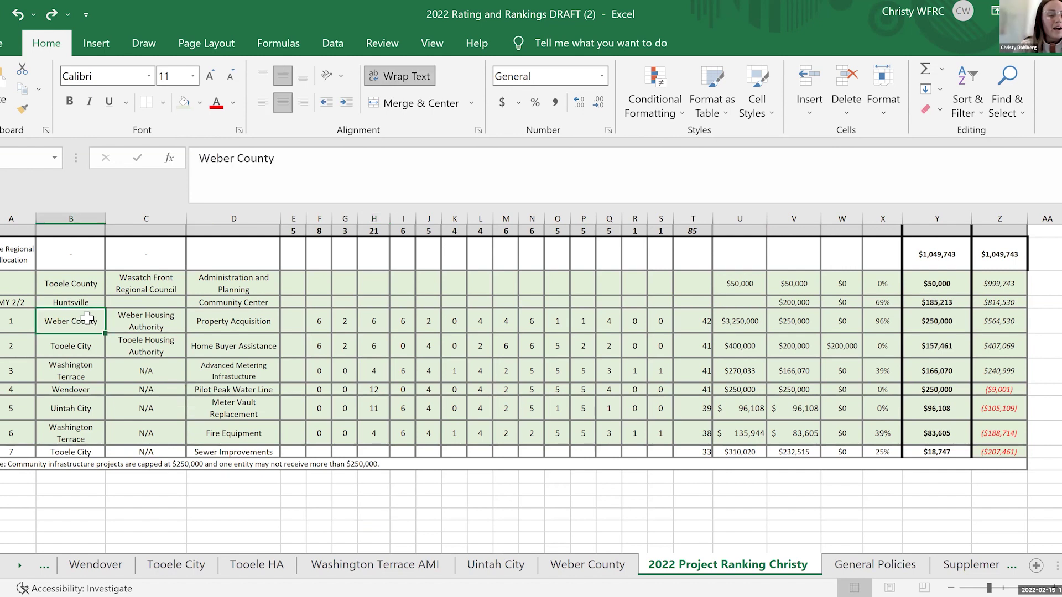
left_click(155, 319)
left_click(213, 321)
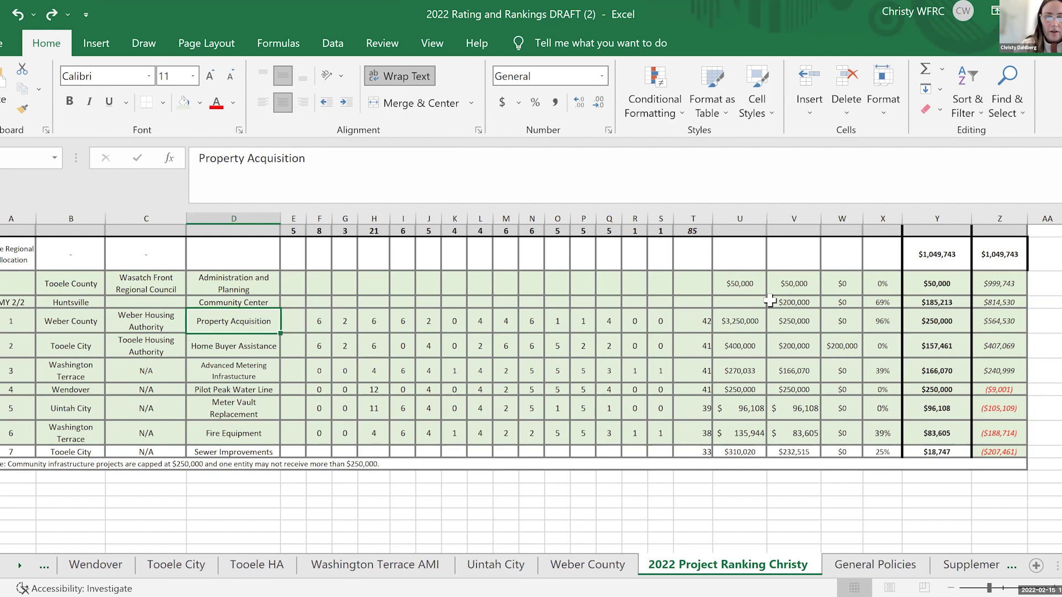
left_click(665, 321)
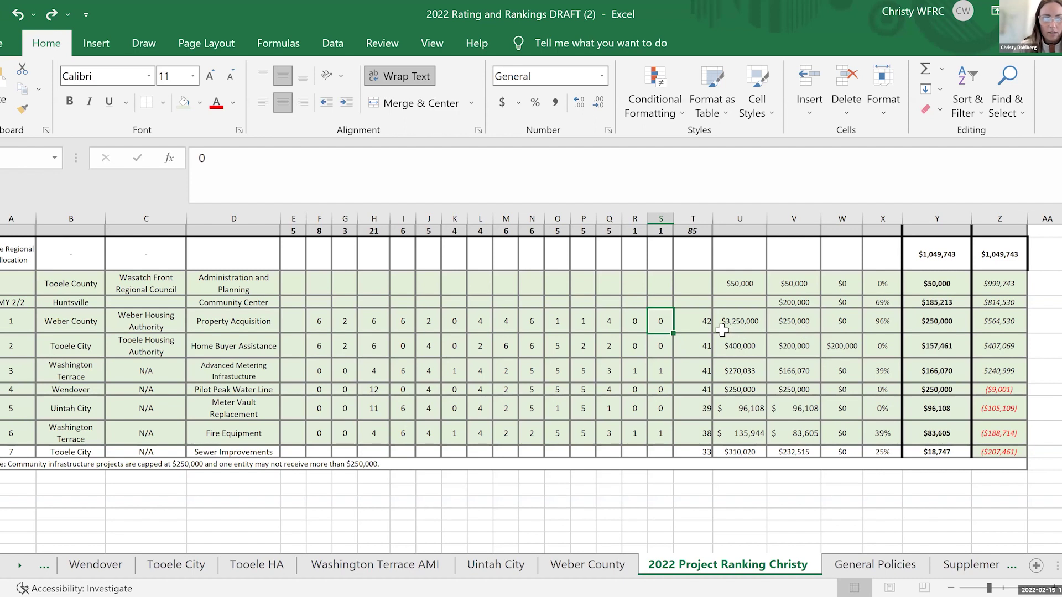
Set the 2022 CDBG allocation for Weber County's Property Acquisition project to $0.
left_click(952, 324)
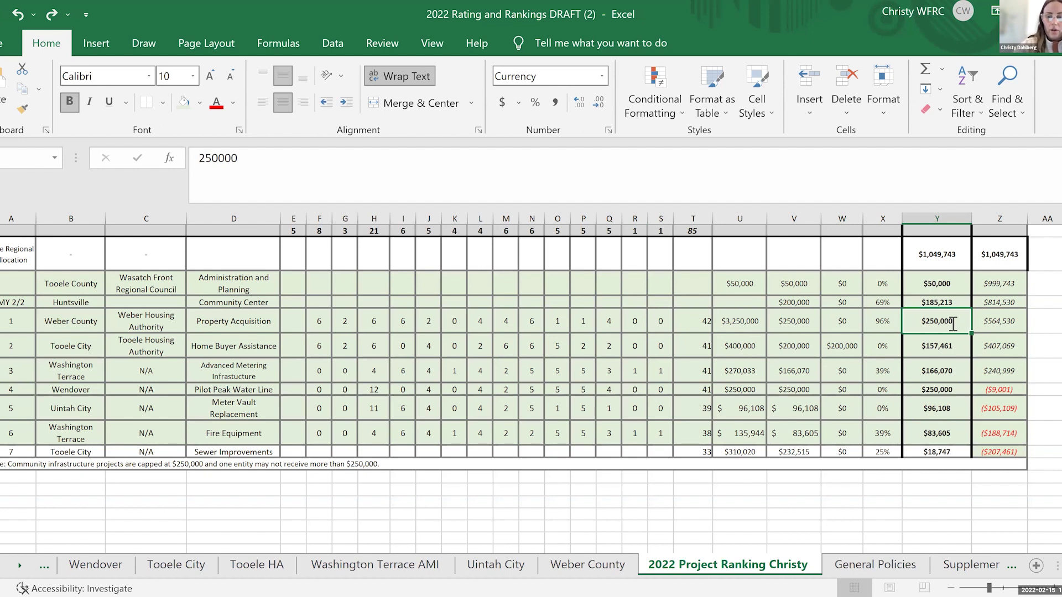
type("0")
key("Return")
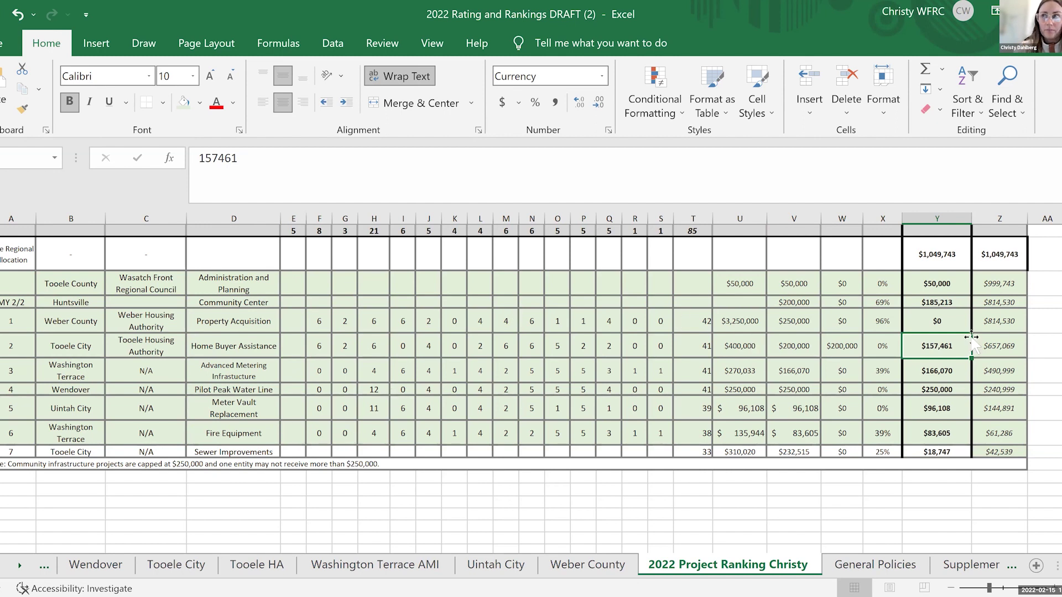
left_click(297, 330)
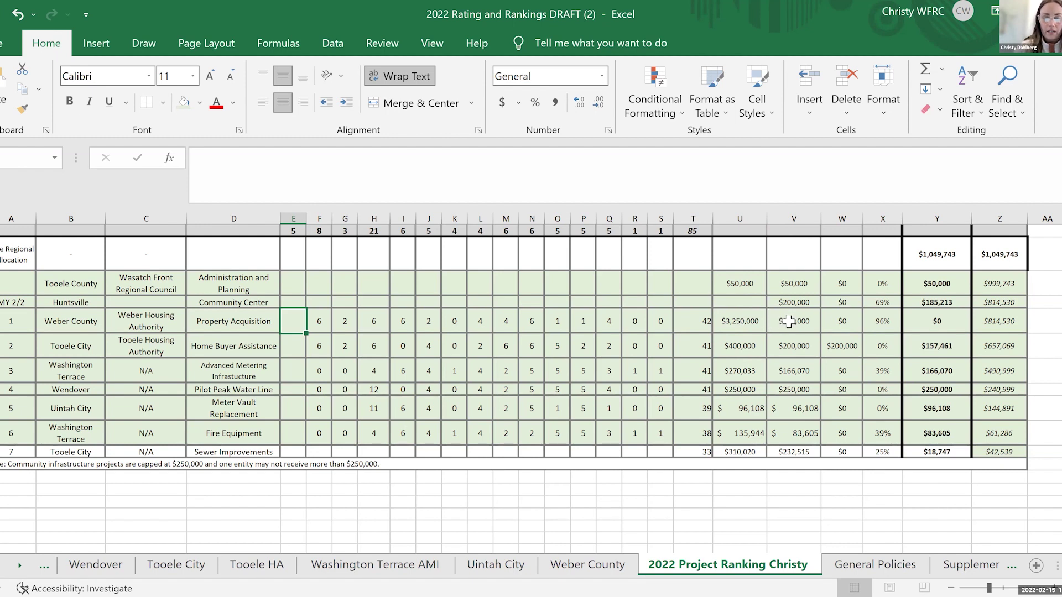
left_click(732, 321)
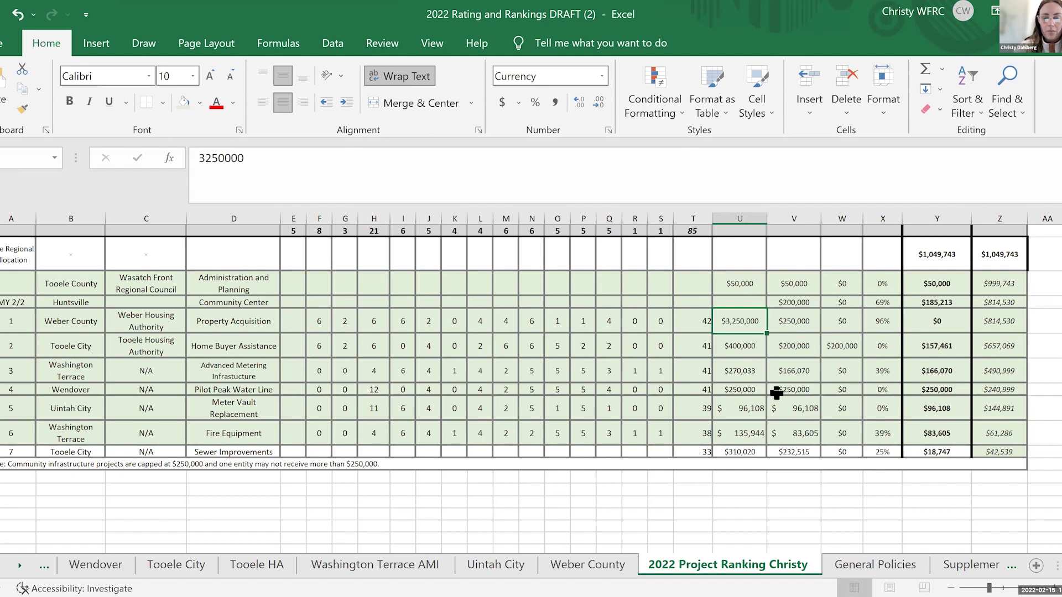